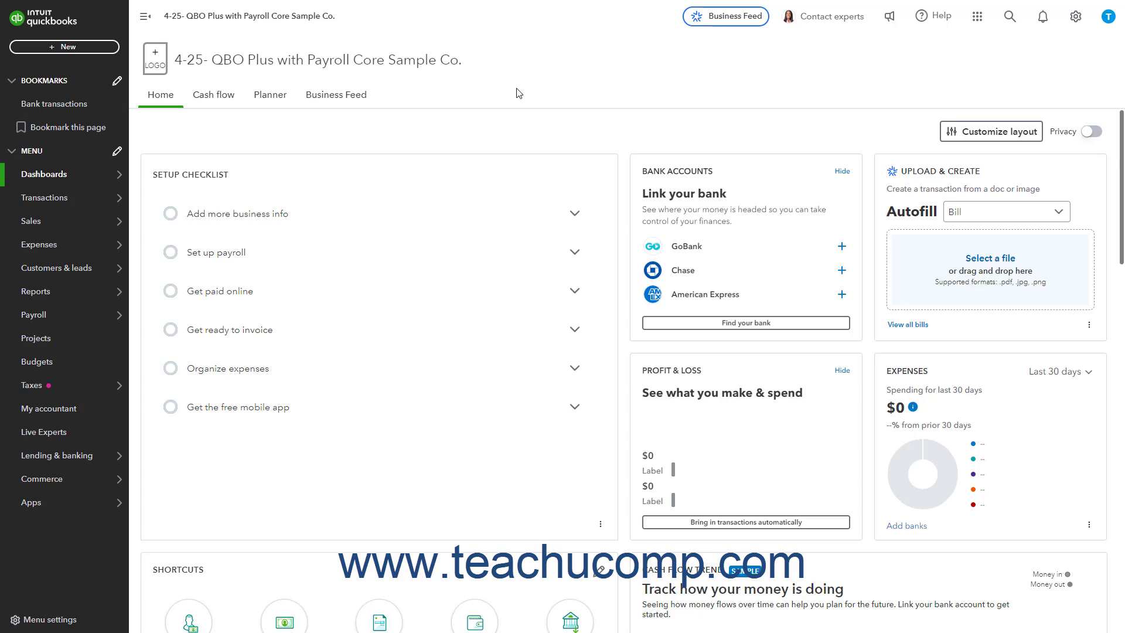
# - Create a weekly timesheet for the employee covering the week 03/24/2025 to 03/30/2025
pyautogui.click(74, 47)
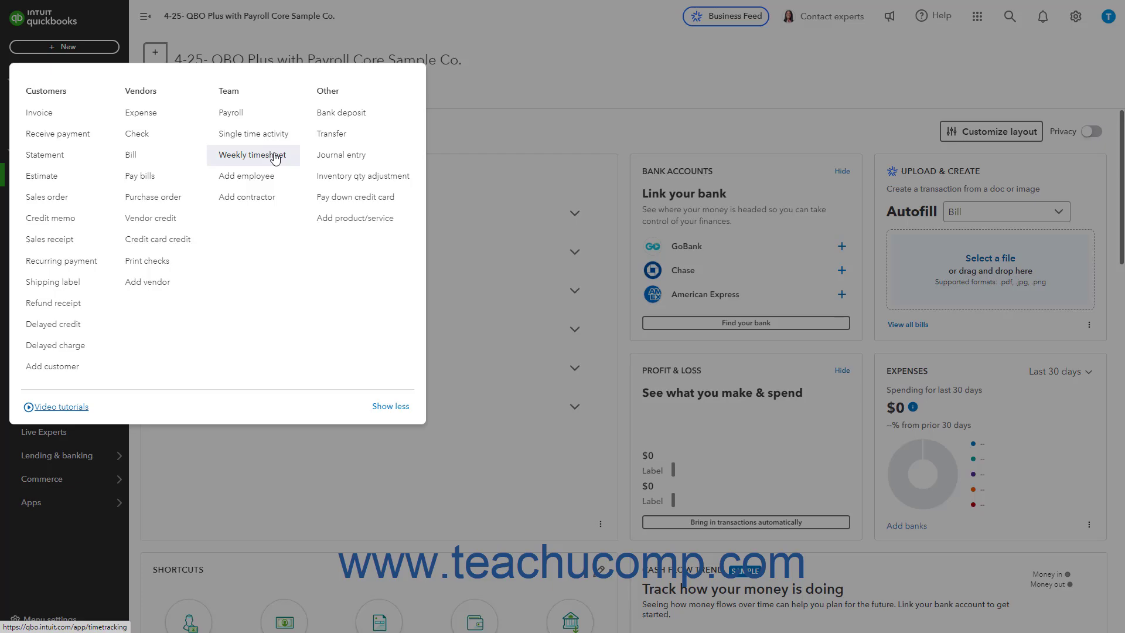
pyautogui.click(275, 157)
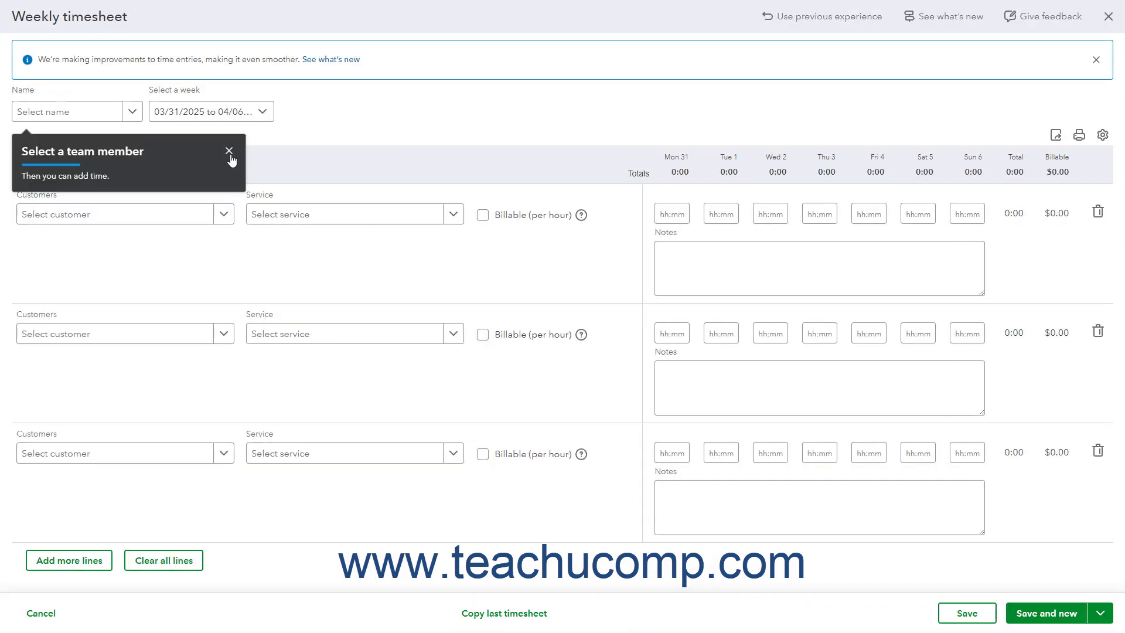
pyautogui.click(229, 152)
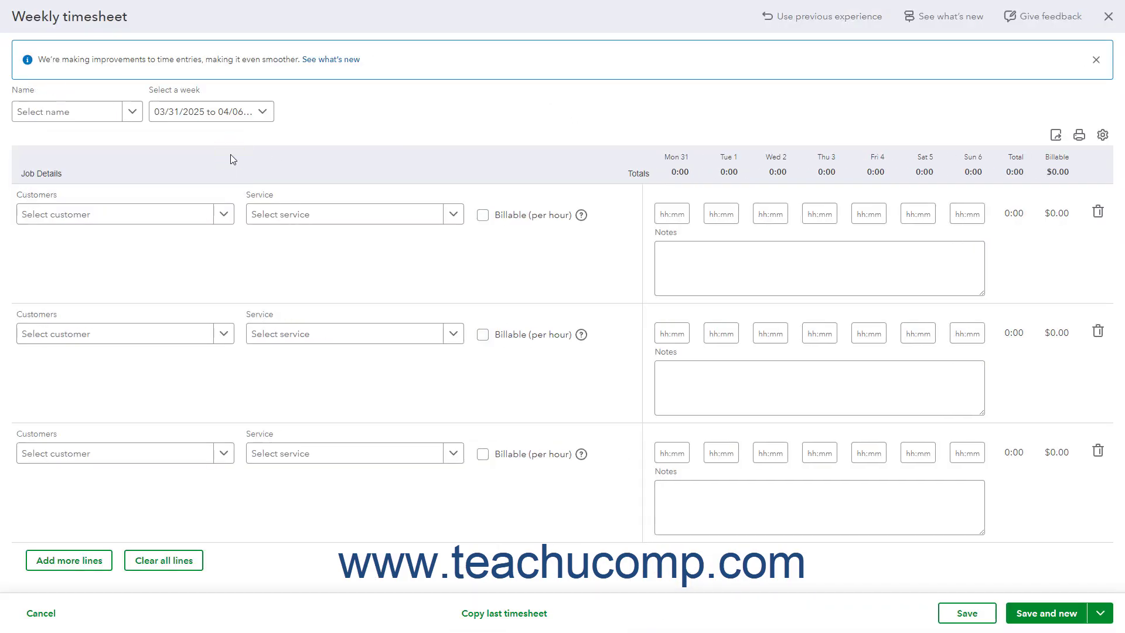
pyautogui.click(134, 113)
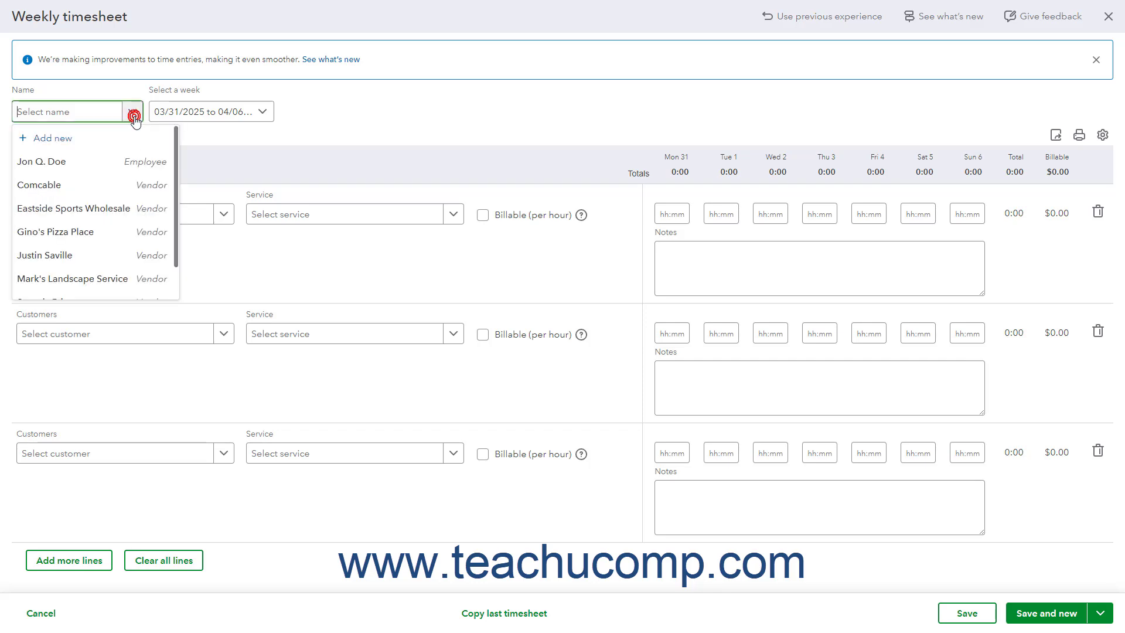
pyautogui.click(121, 165)
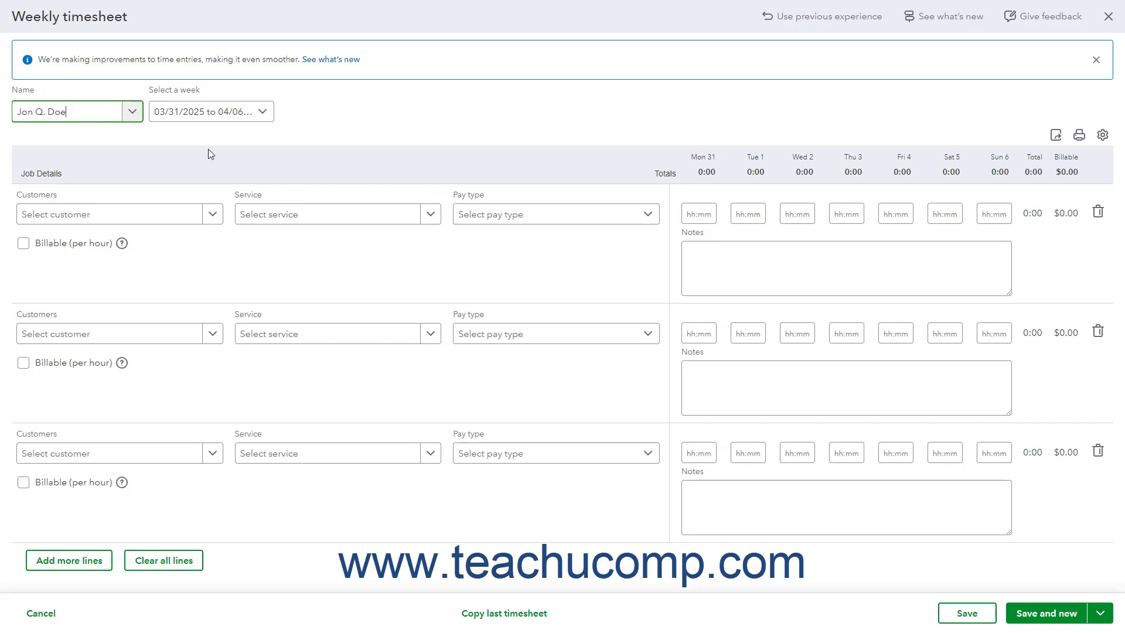
pyautogui.click(264, 112)
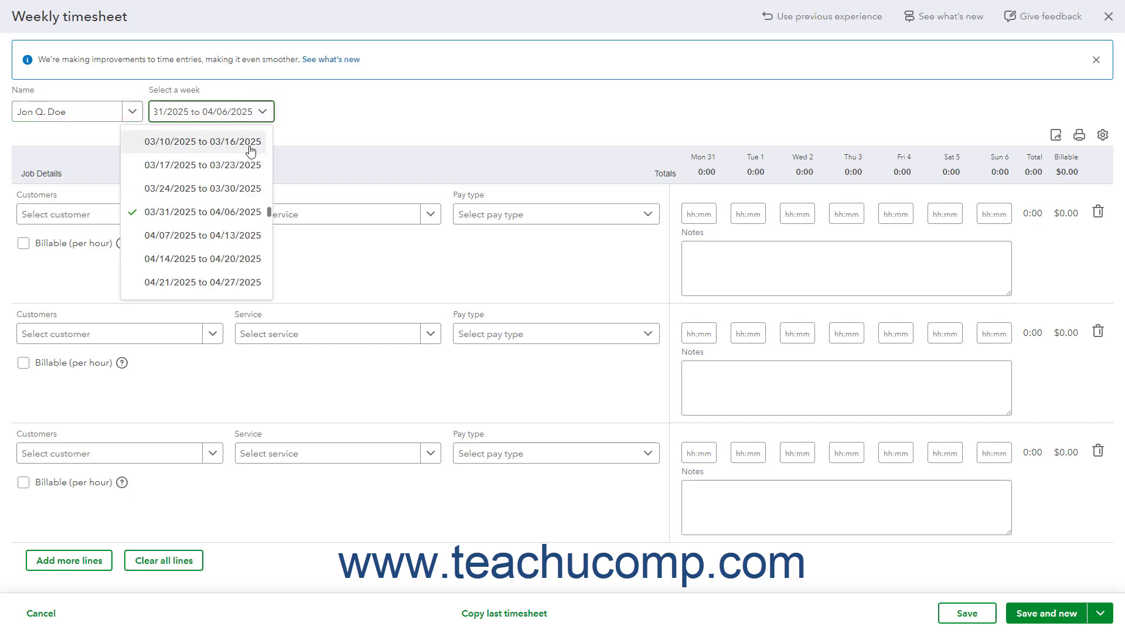
pyautogui.click(246, 188)
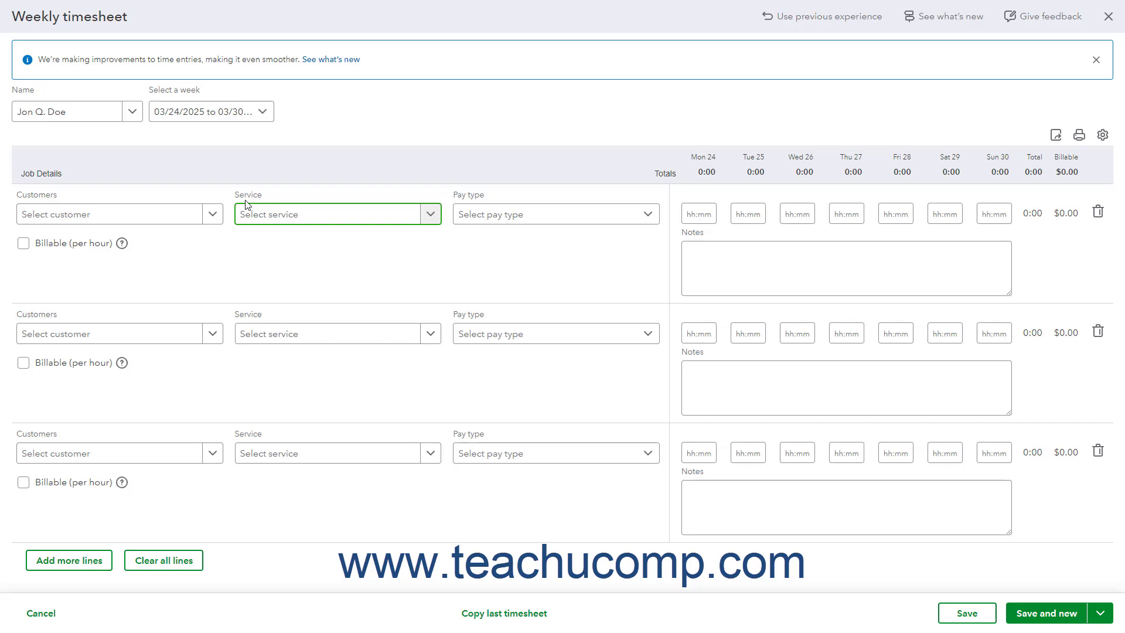
# - Assign the timesheet's first line to the Football Awards Ceremony sub-customer of St. Paul's School
pyautogui.click(213, 215)
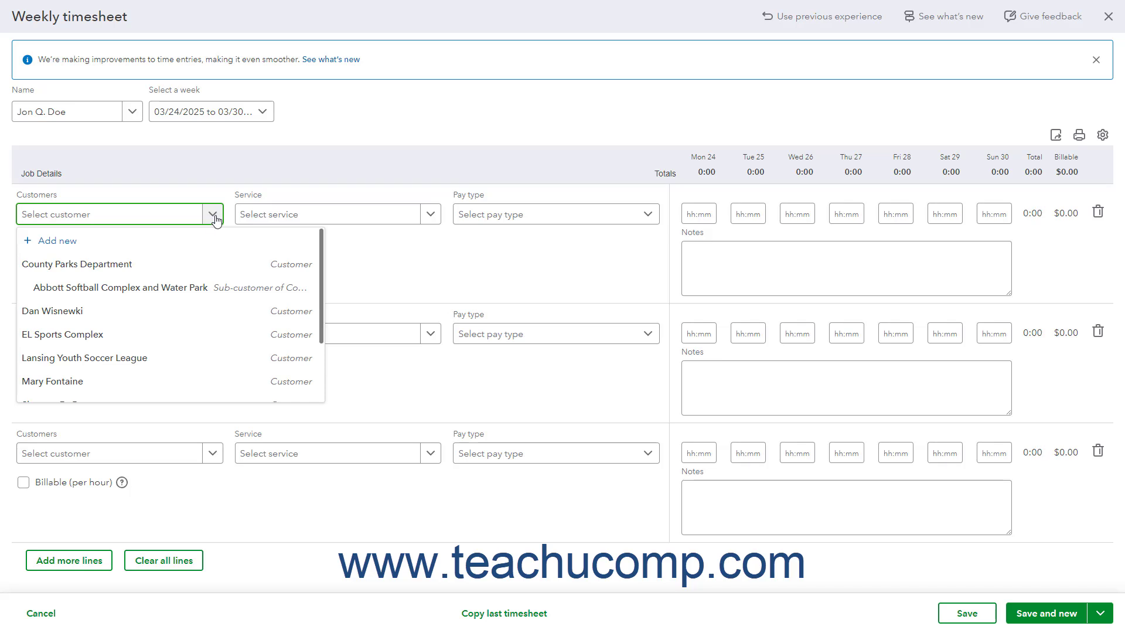
pyautogui.scroll(-3, 213, 240)
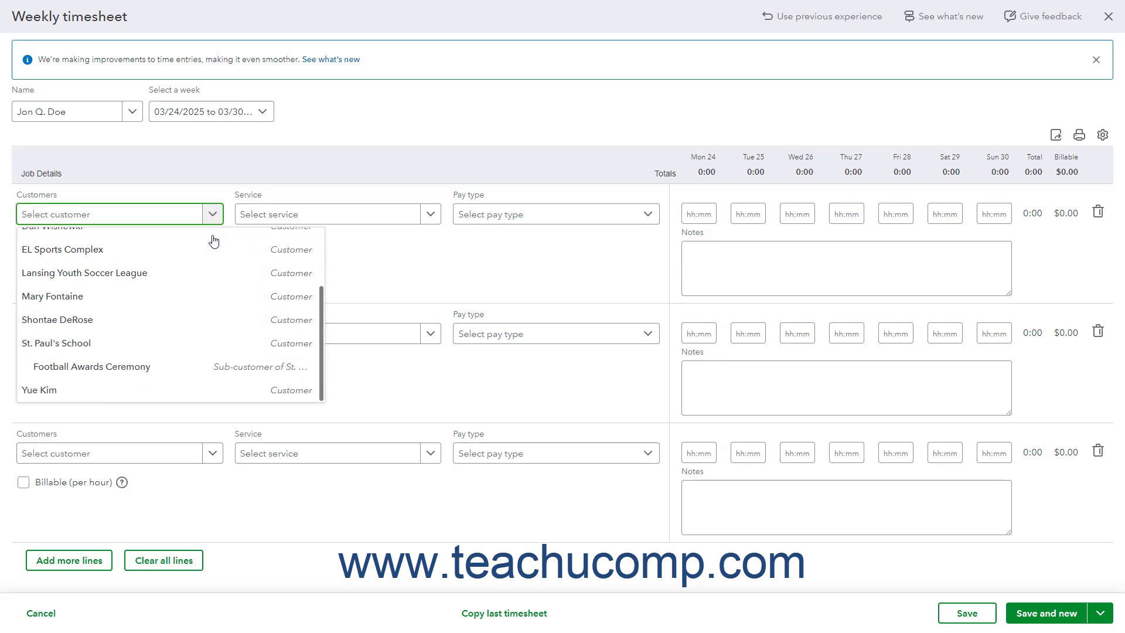
pyautogui.click(187, 367)
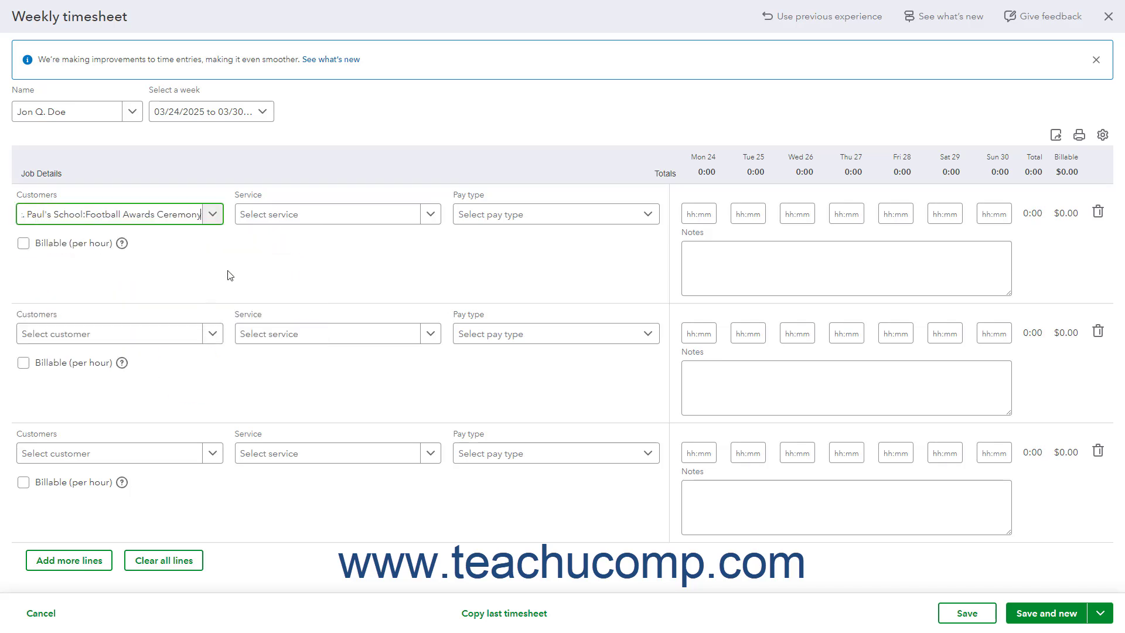
# - Set the first line's service to Services and its pay type to Regular Pay
pyautogui.click(427, 217)
pyautogui.scroll(-2, 405, 271)
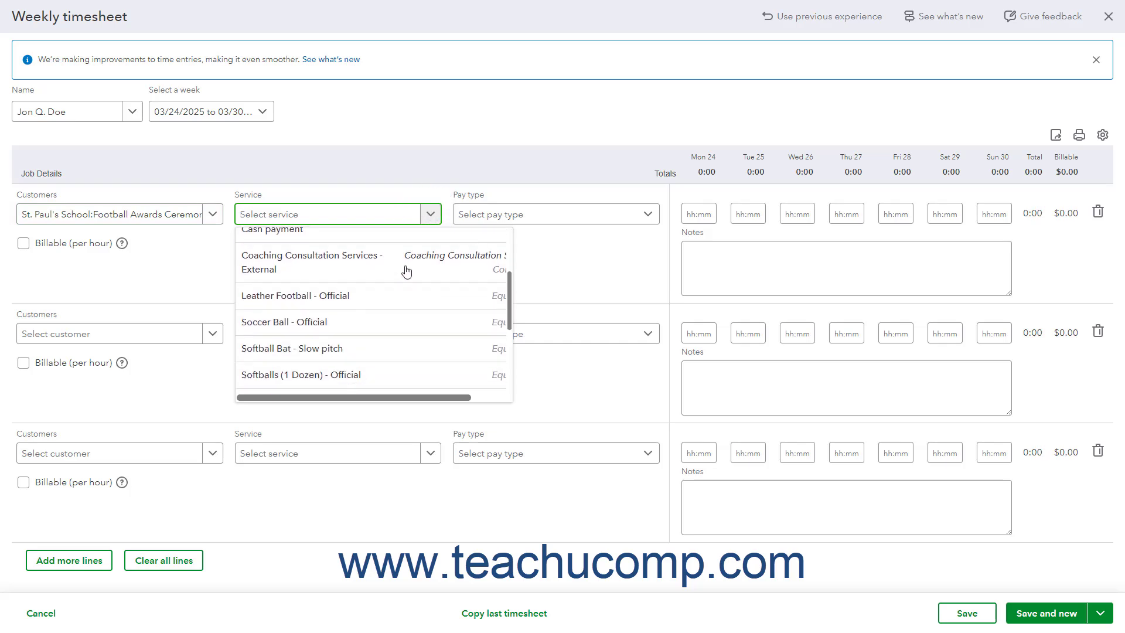
pyautogui.scroll(-3, 405, 269)
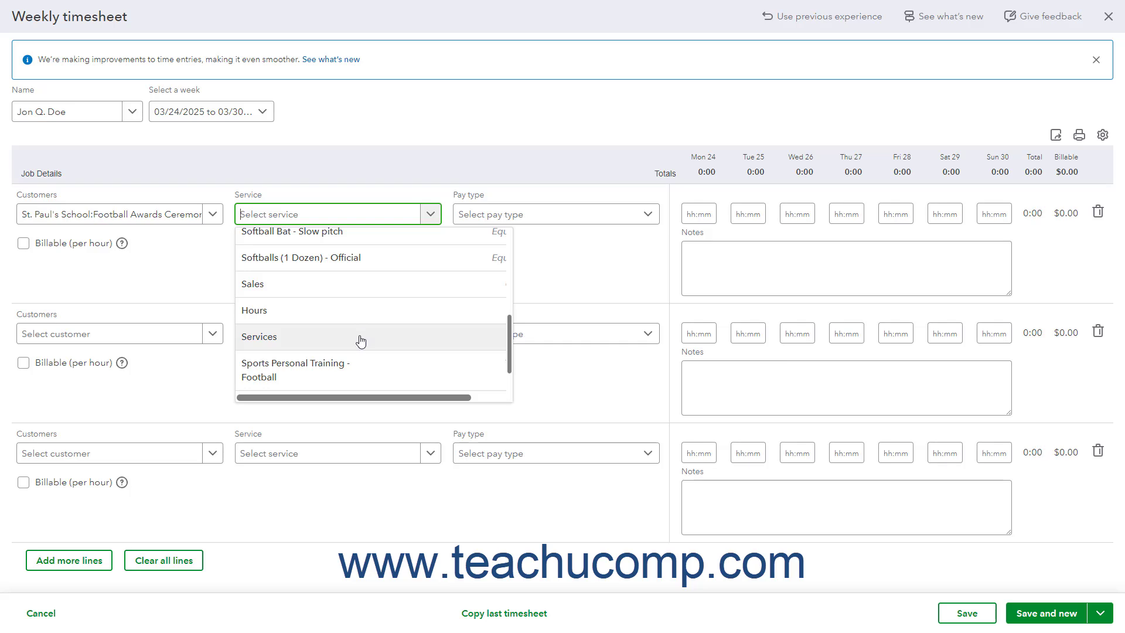
pyautogui.click(359, 335)
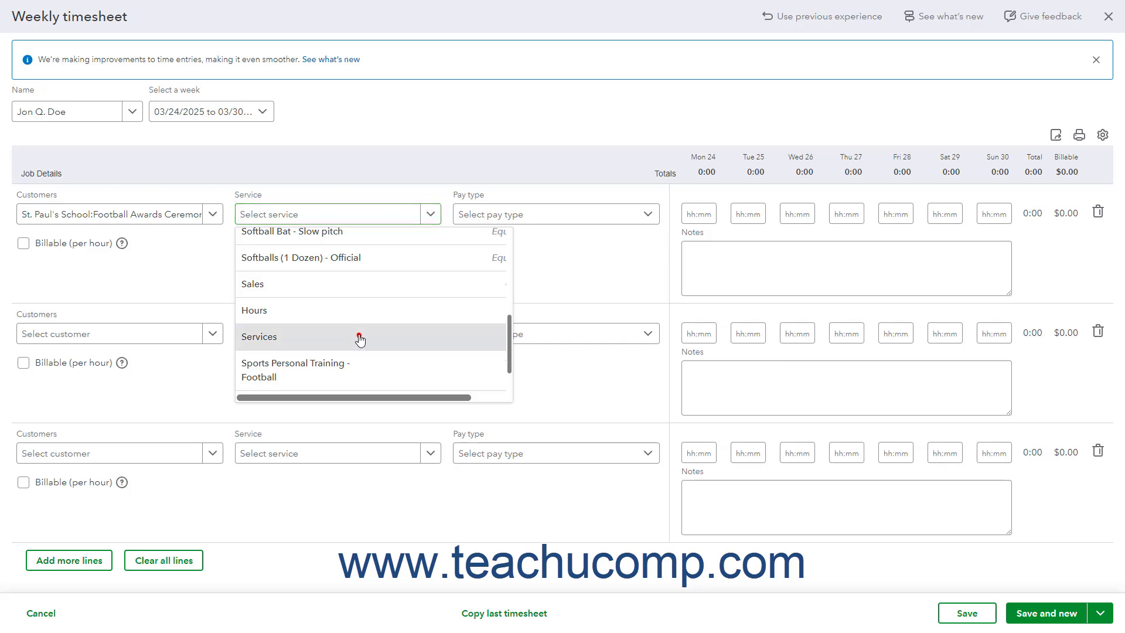
pyautogui.click(647, 216)
pyautogui.click(625, 261)
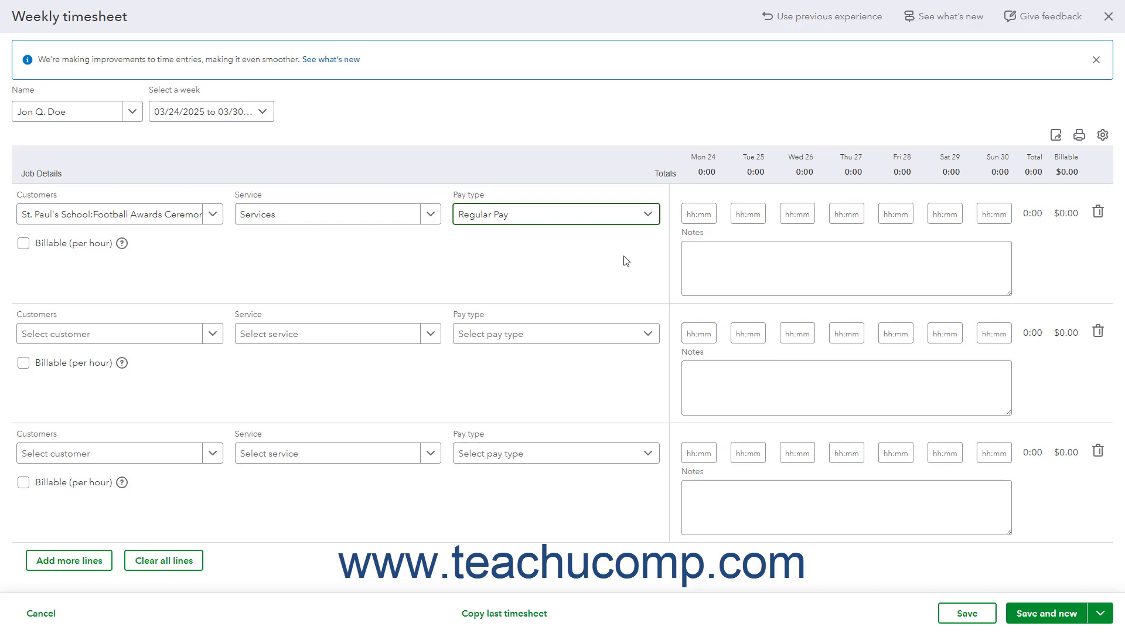
# - Mark the first timesheet line as billable at 15.00 per hour
pyautogui.click(27, 249)
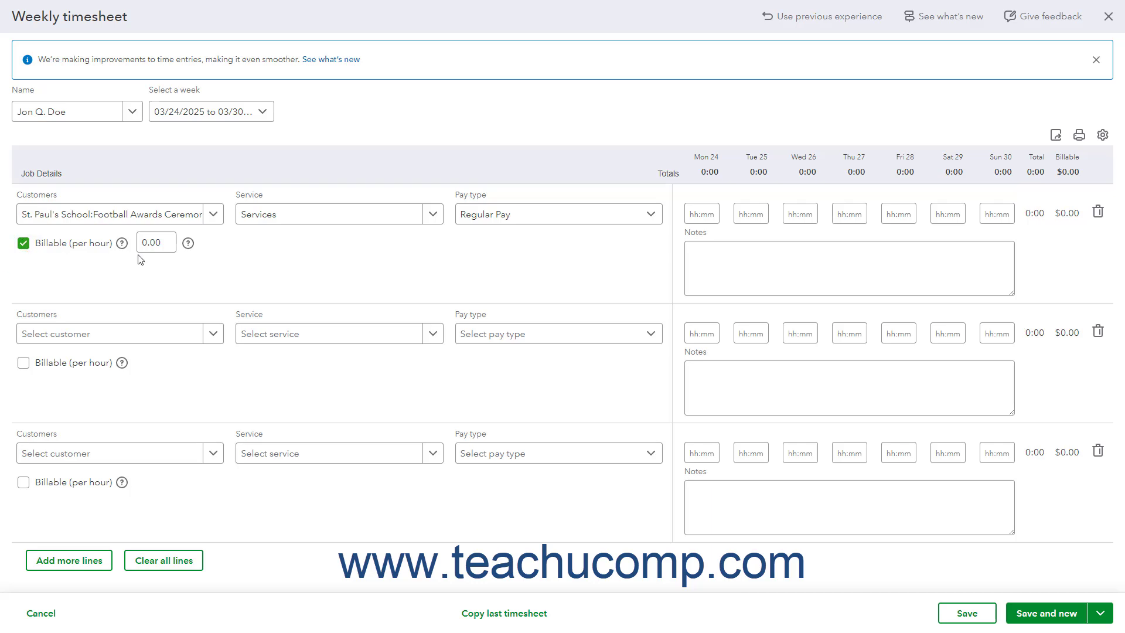
pyautogui.click(161, 242)
pyautogui.moveTo(128, 242)
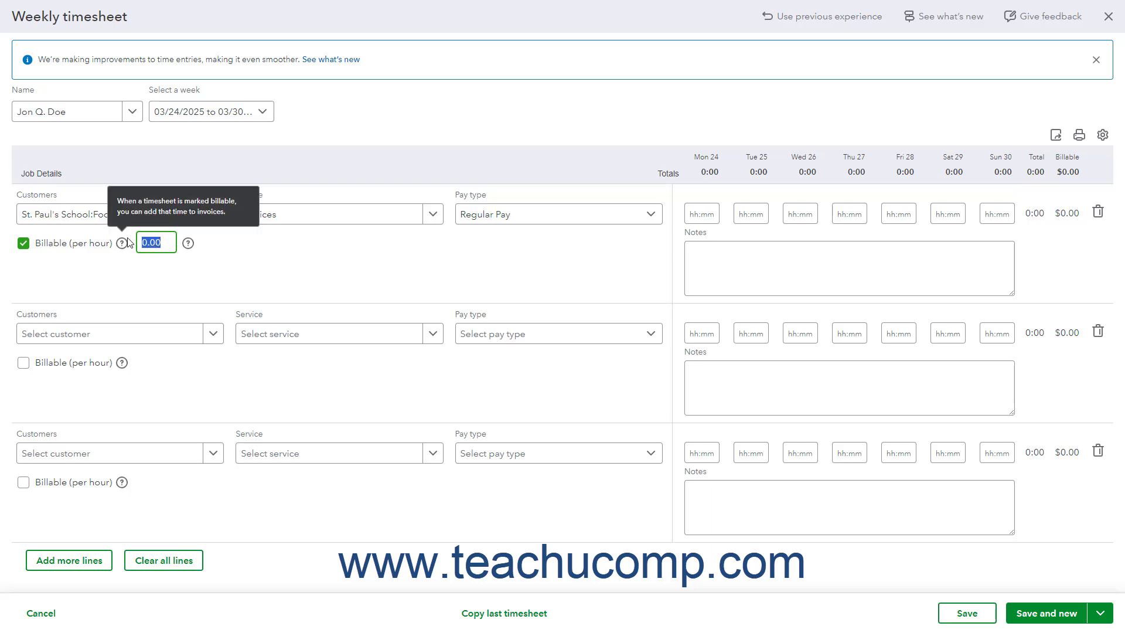
pyautogui.write('15.00')
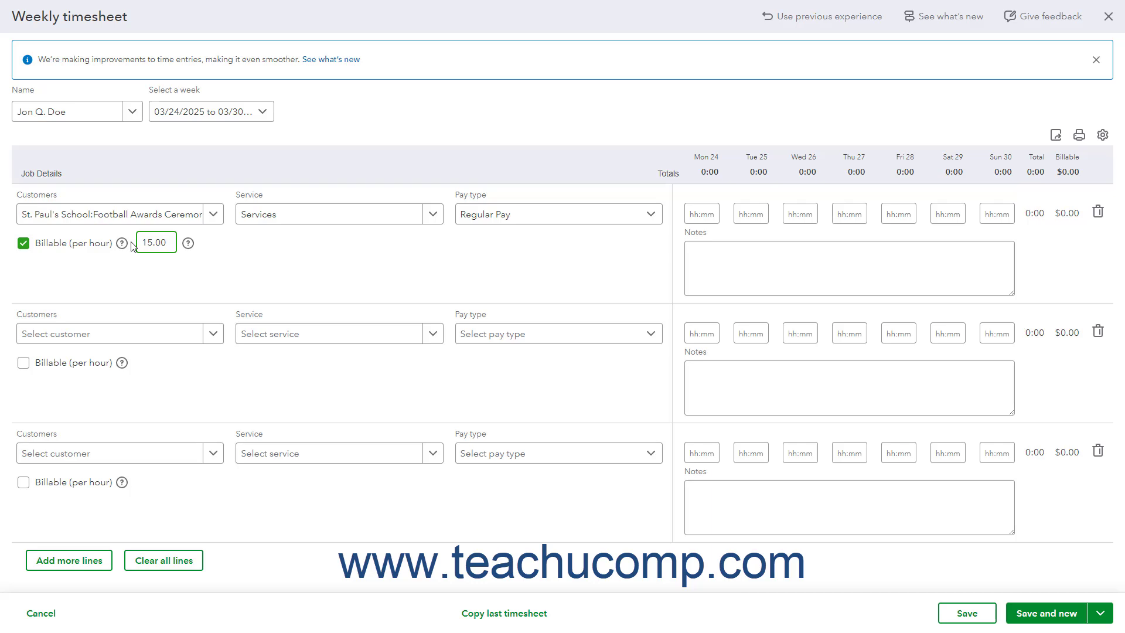
# - Log 1.5 hours on Monday and 0.5 hours each on Tuesday and Friday in the first line, and save and close the timesheet
pyautogui.click(697, 267)
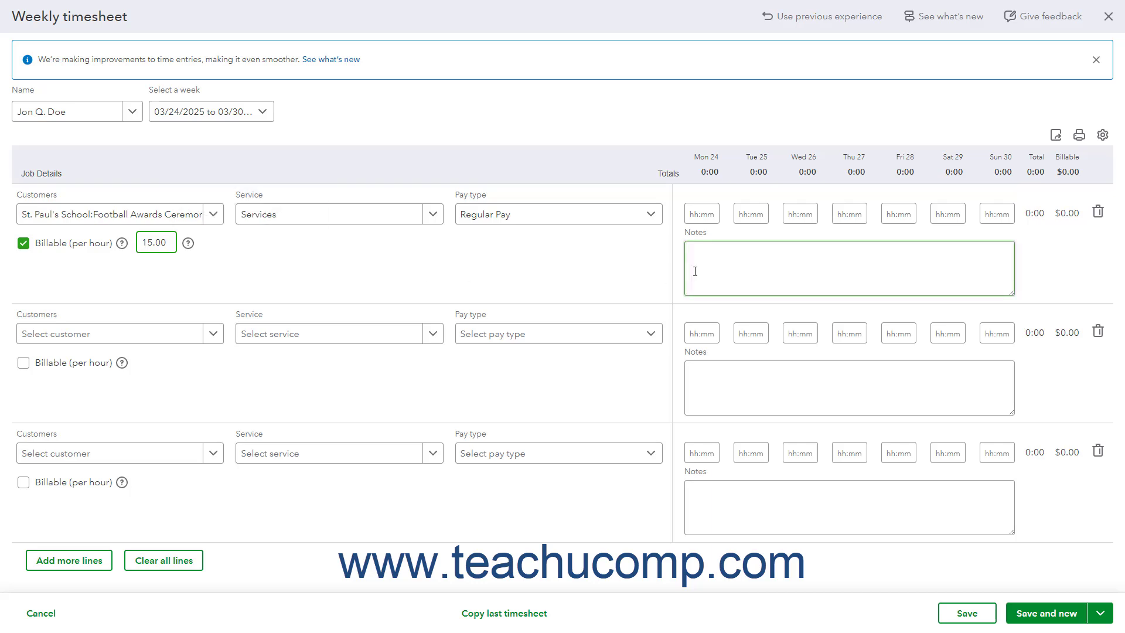
pyautogui.click(701, 212)
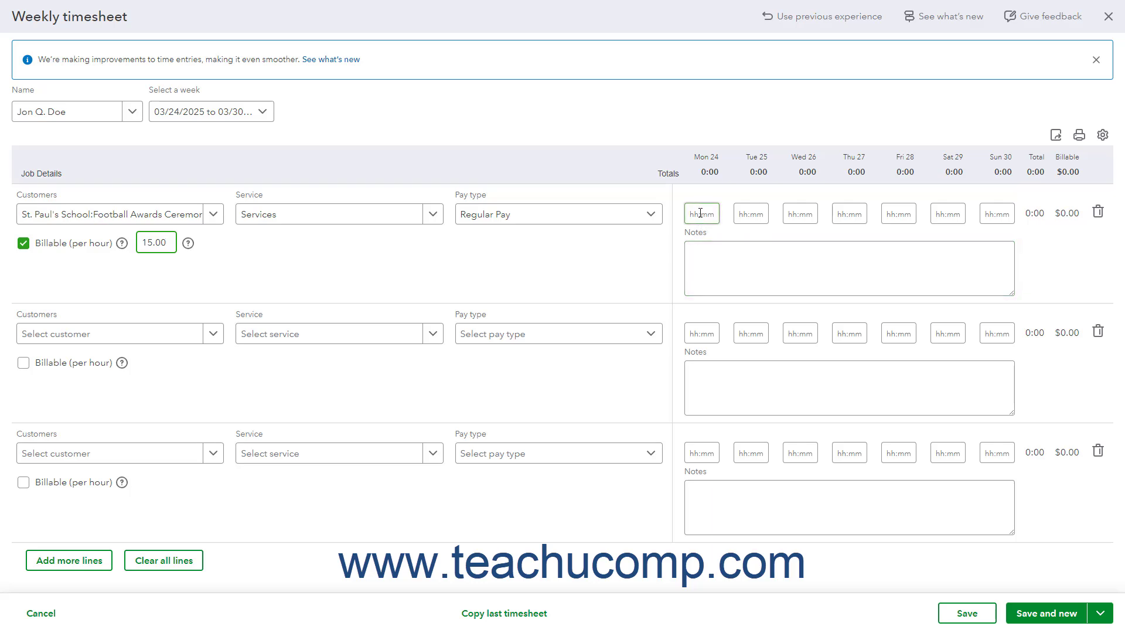
pyautogui.write('1.5')
pyautogui.press('Tab')
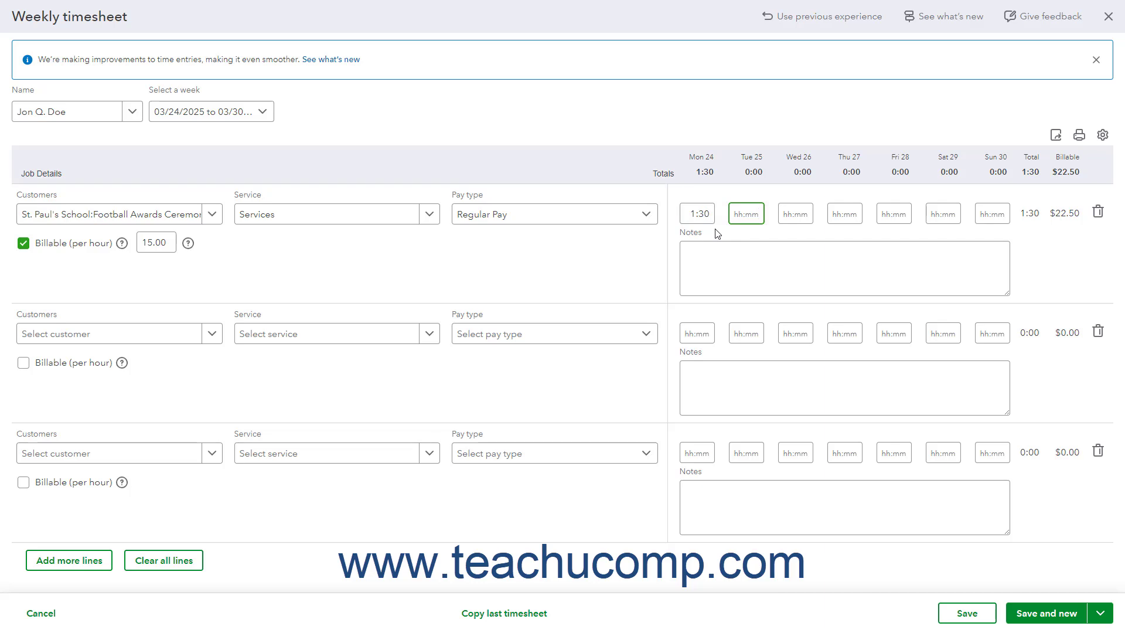
pyautogui.write('.5')
pyautogui.press('Tab')
pyautogui.press('Tab')
pyautogui.press('Tab')
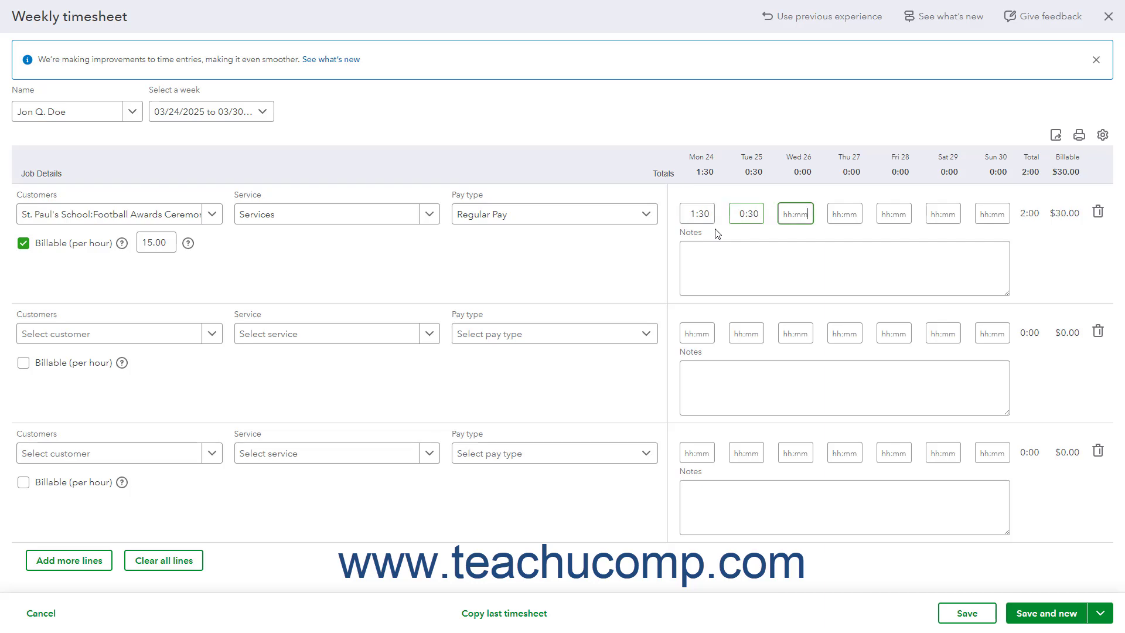
pyautogui.write('.5')
pyautogui.press('Tab')
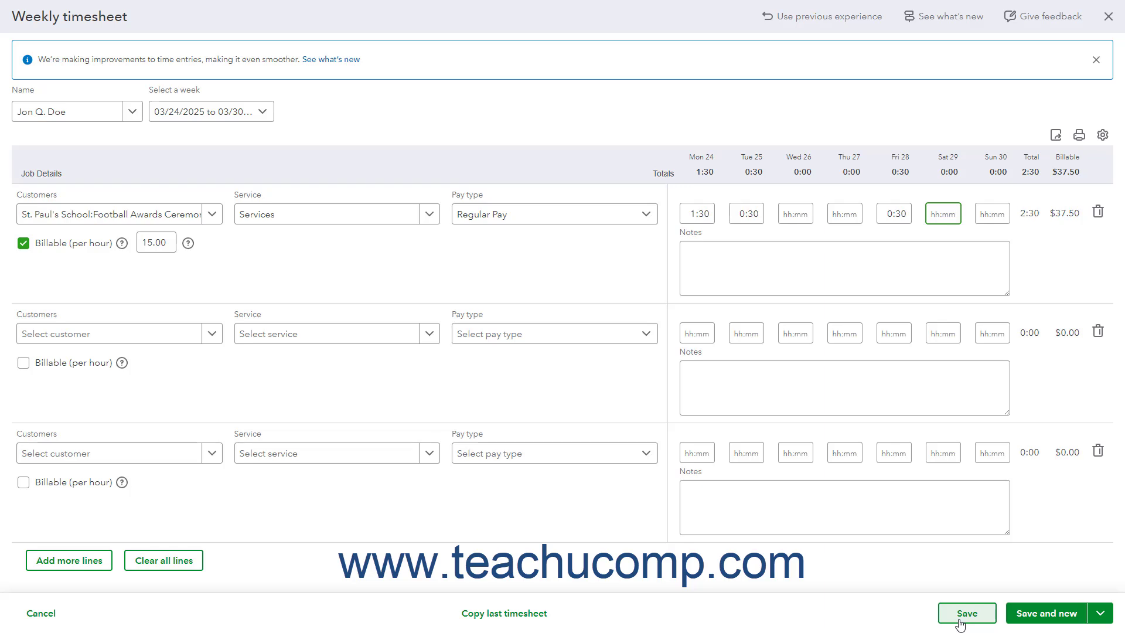
pyautogui.click(1098, 615)
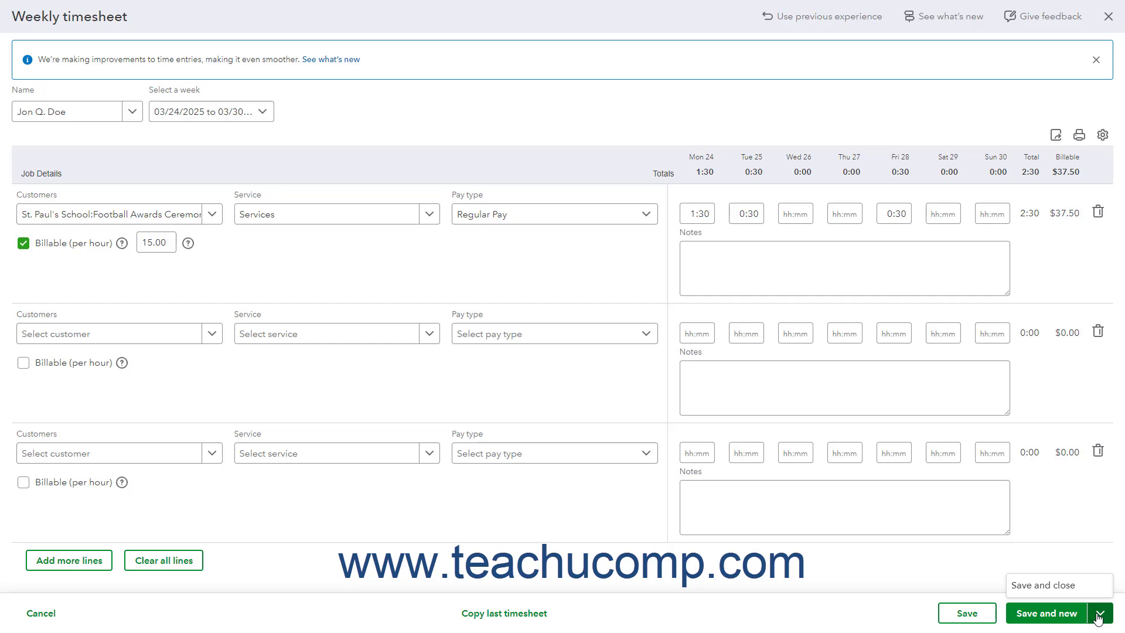
pyautogui.click(1049, 585)
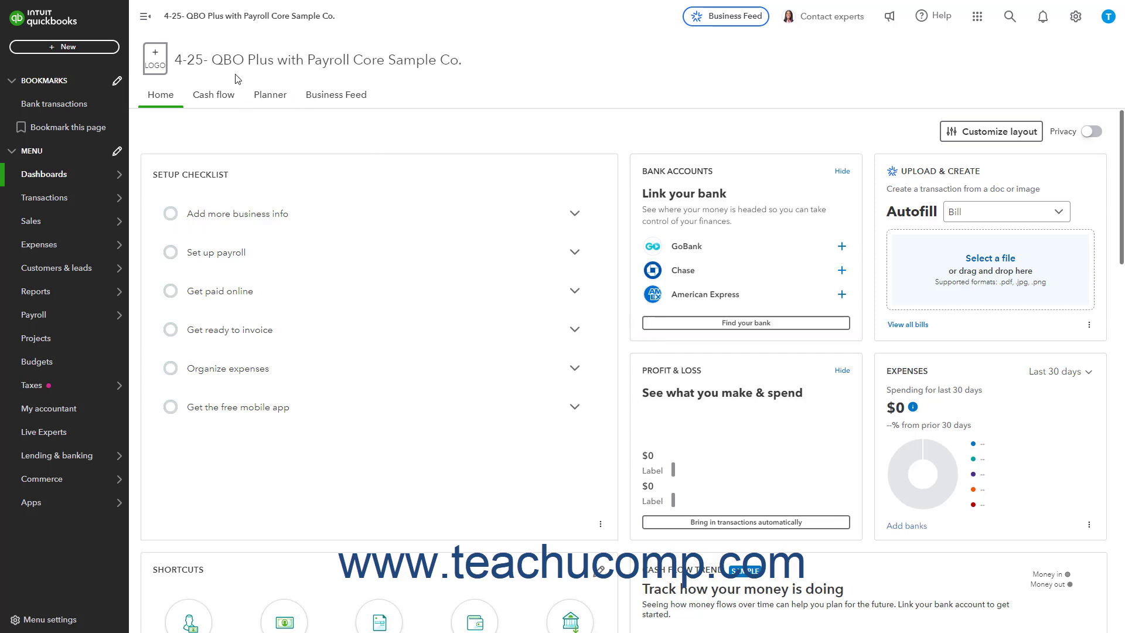
# - Create a single time activity dated 03/31/2025 for the same employee
pyautogui.click(91, 48)
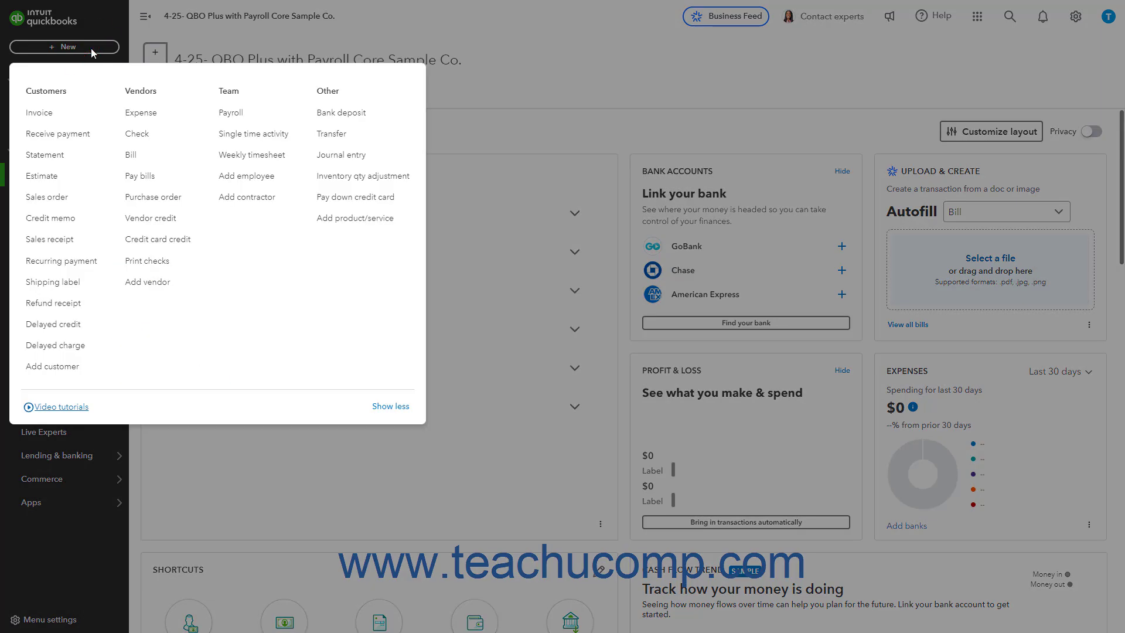
pyautogui.click(252, 136)
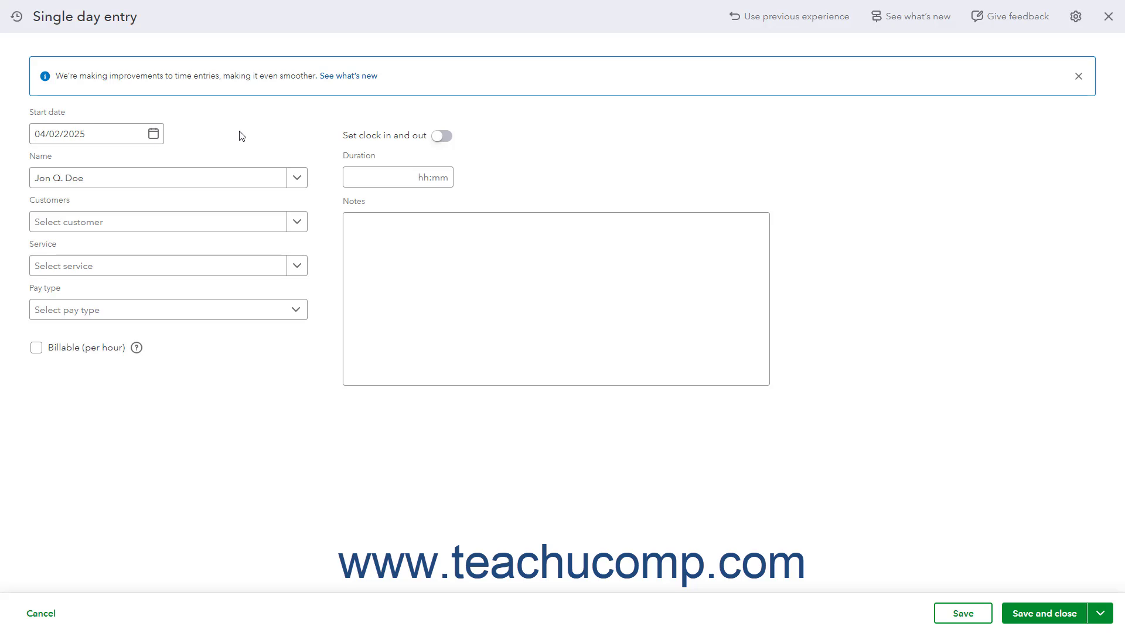
pyautogui.click(153, 135)
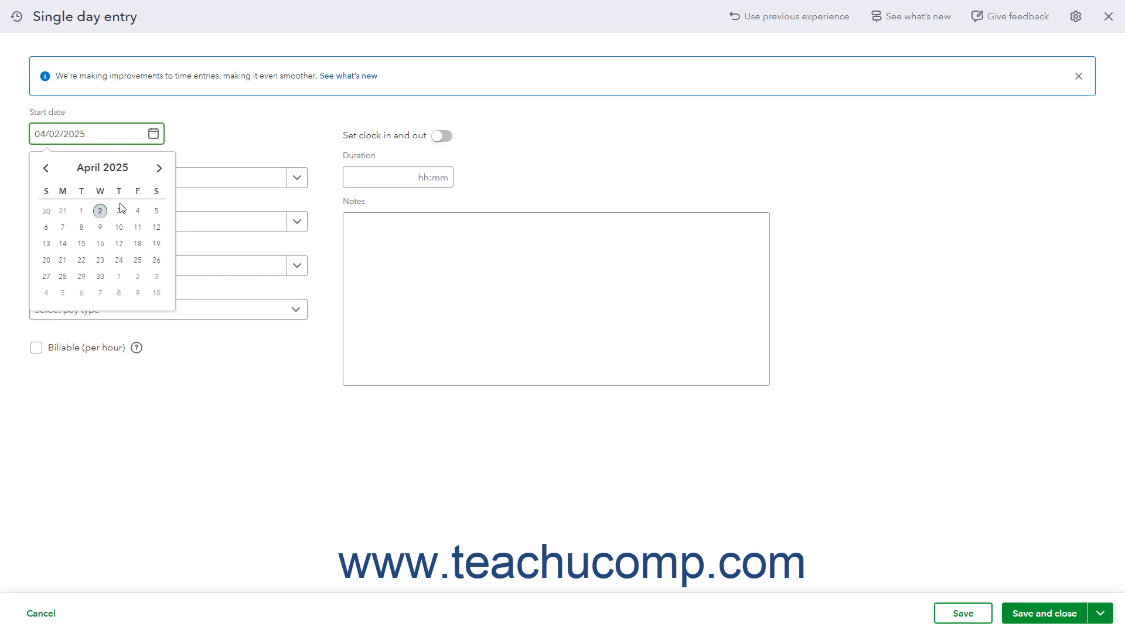
pyautogui.click(60, 209)
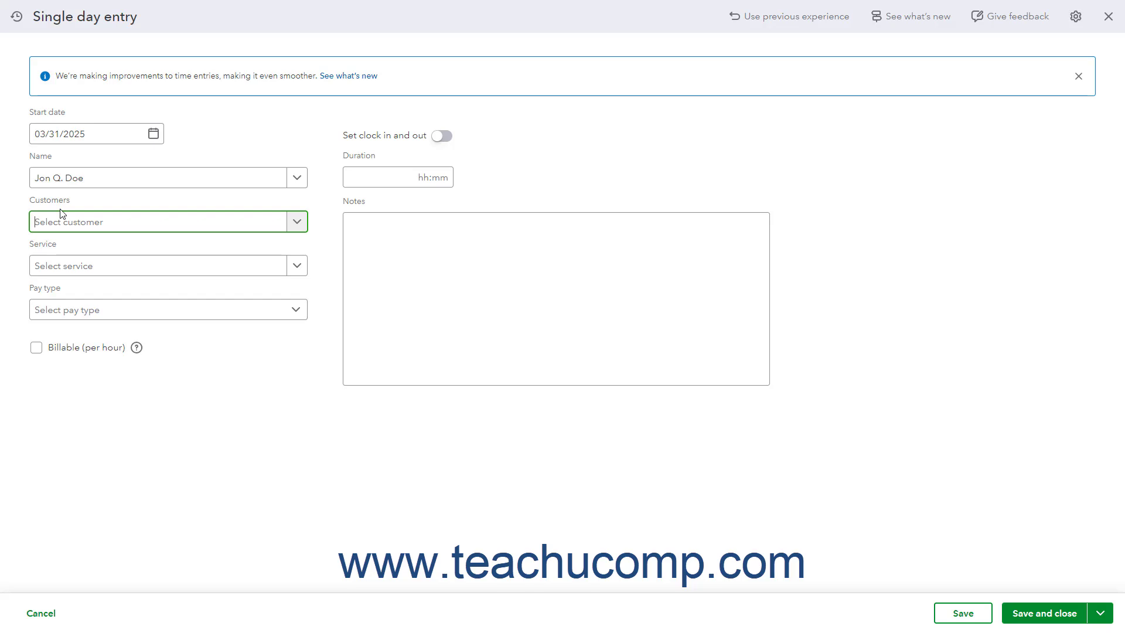
pyautogui.click(294, 177)
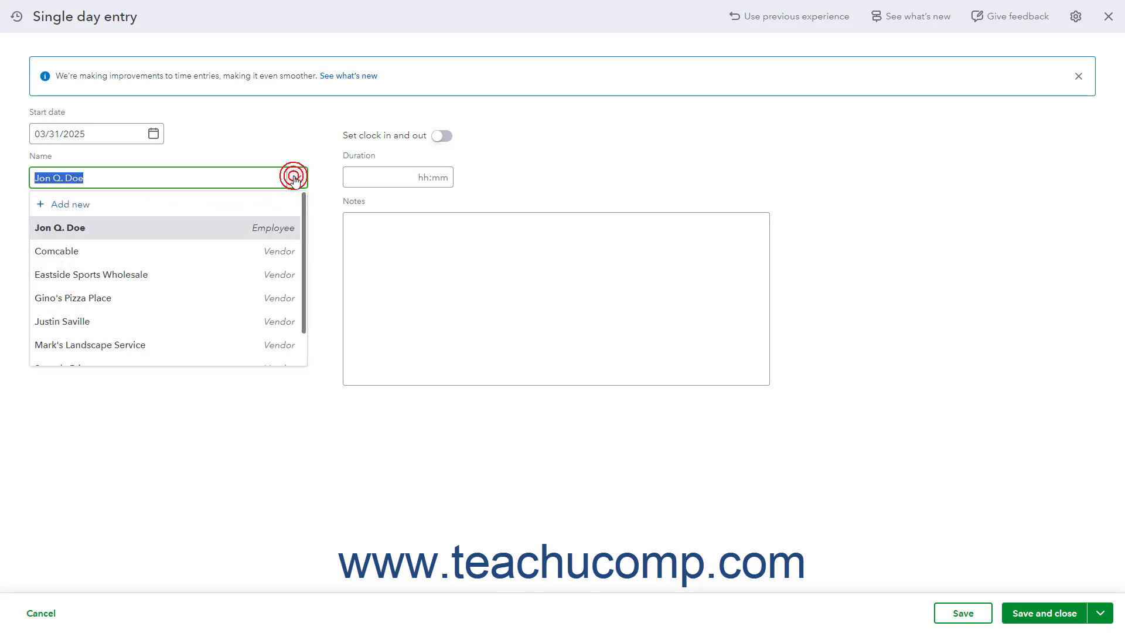
pyautogui.click(201, 229)
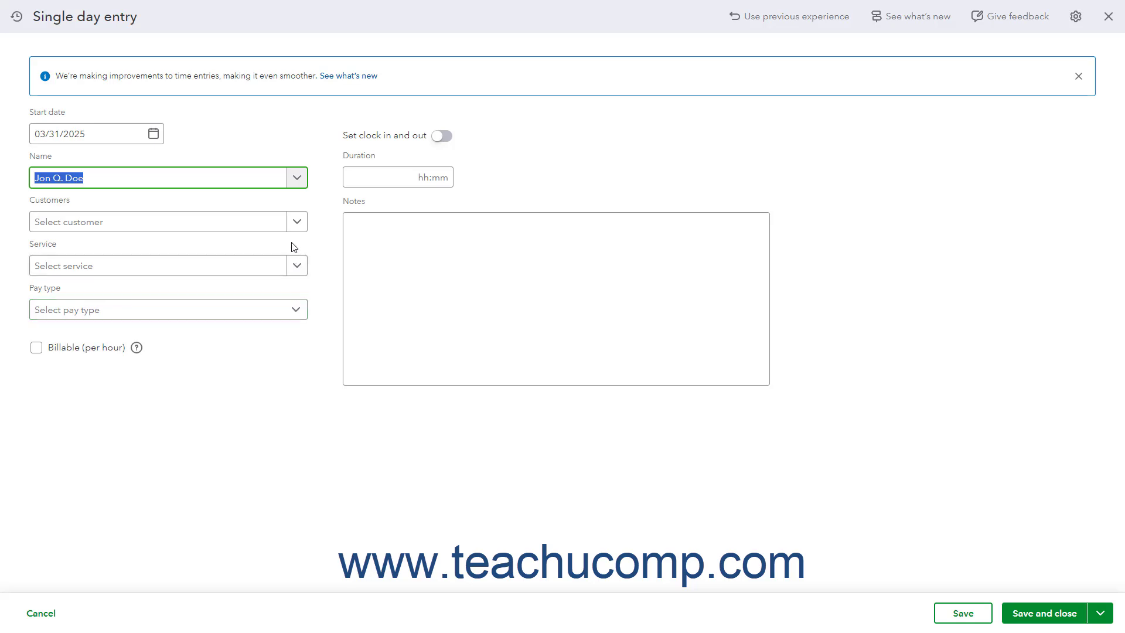
# - Assign the single day entry to the Football Awards Ceremony sub-customer of St. Paul's School
pyautogui.click(295, 222)
pyautogui.scroll(-2, 266, 273)
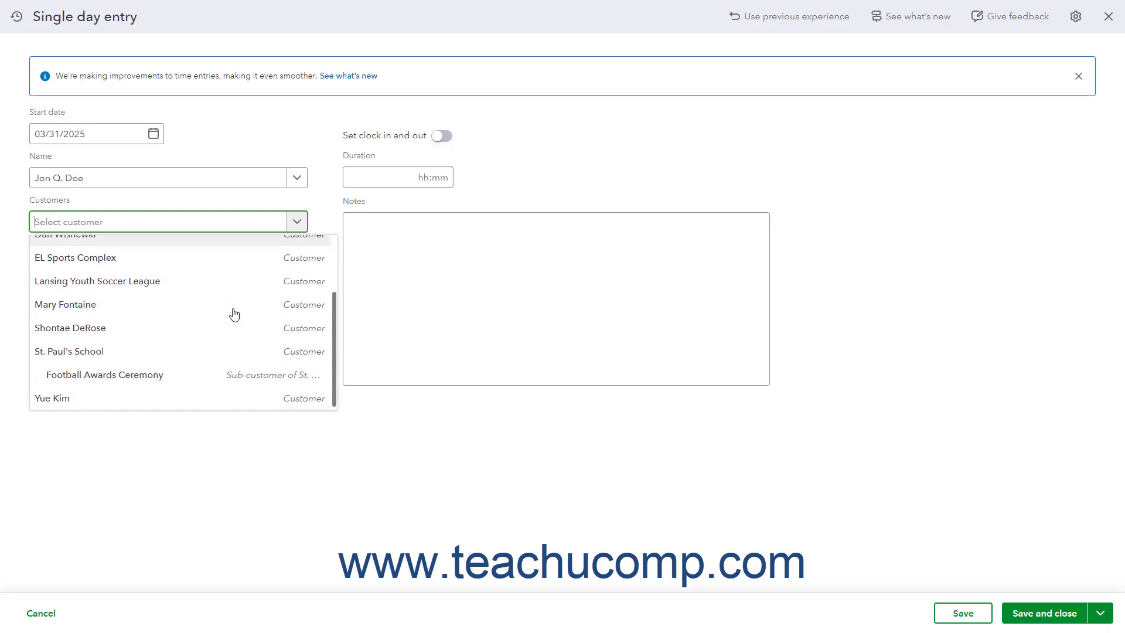
pyautogui.click(168, 373)
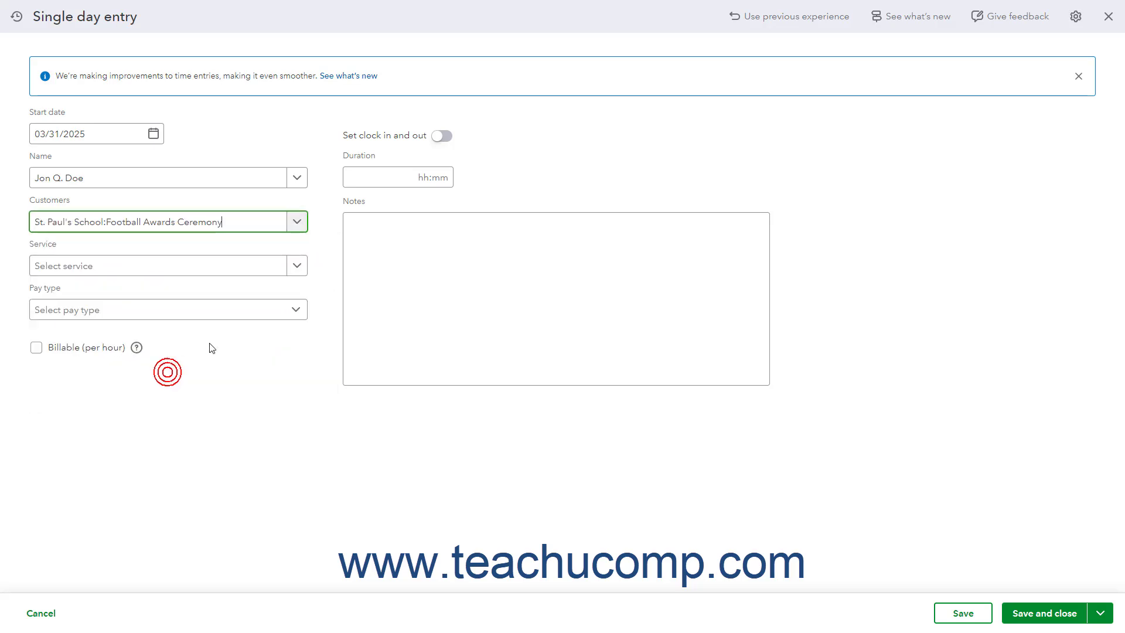
# - Set the single day entry's service to Coaching Consultation Services - External and its pay type to Regular Pay
pyautogui.click(296, 266)
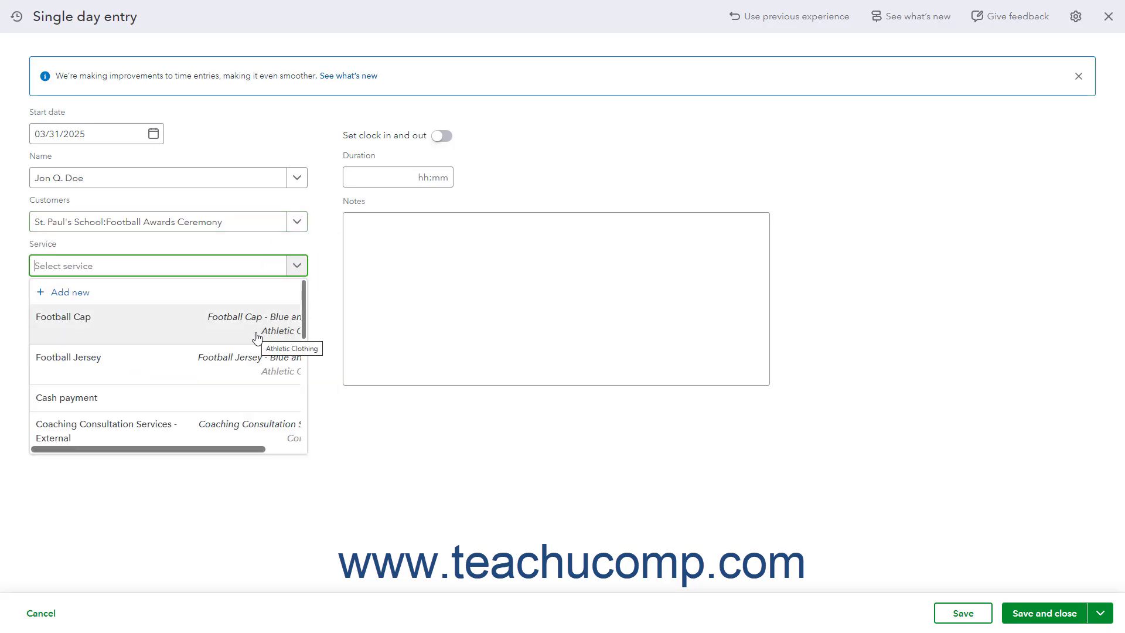
pyautogui.click(176, 431)
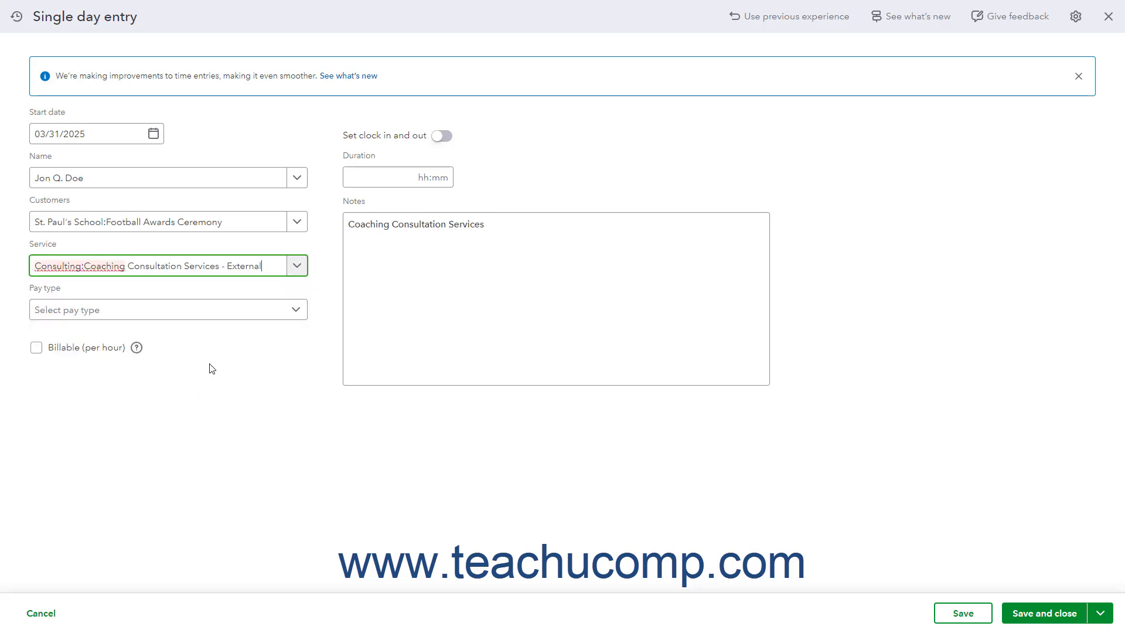
pyautogui.click(203, 312)
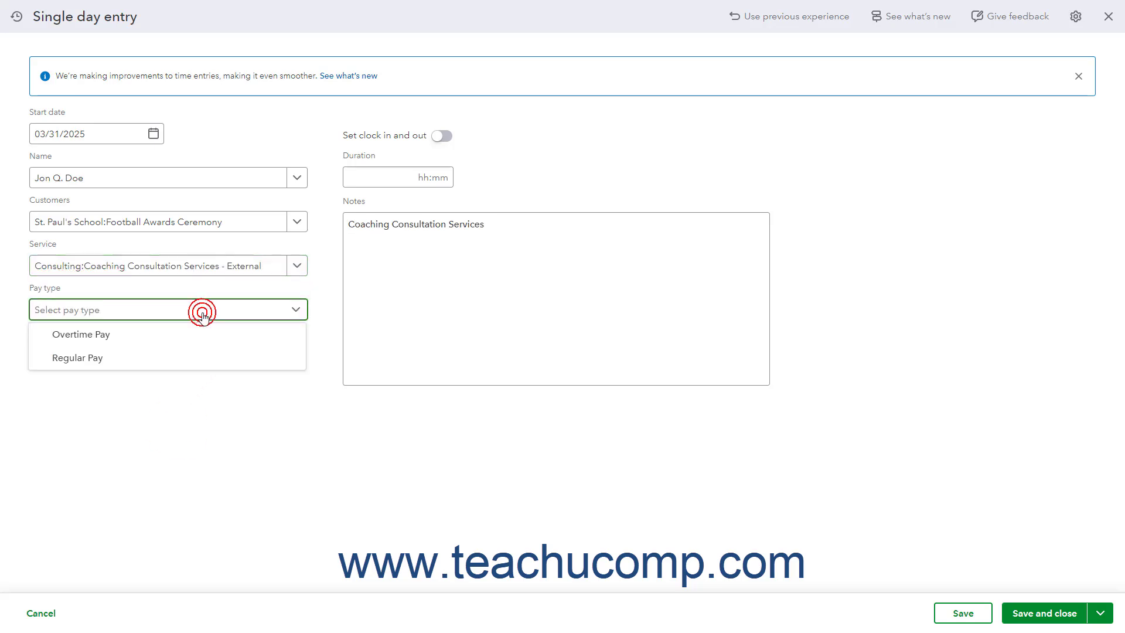
pyautogui.click(183, 357)
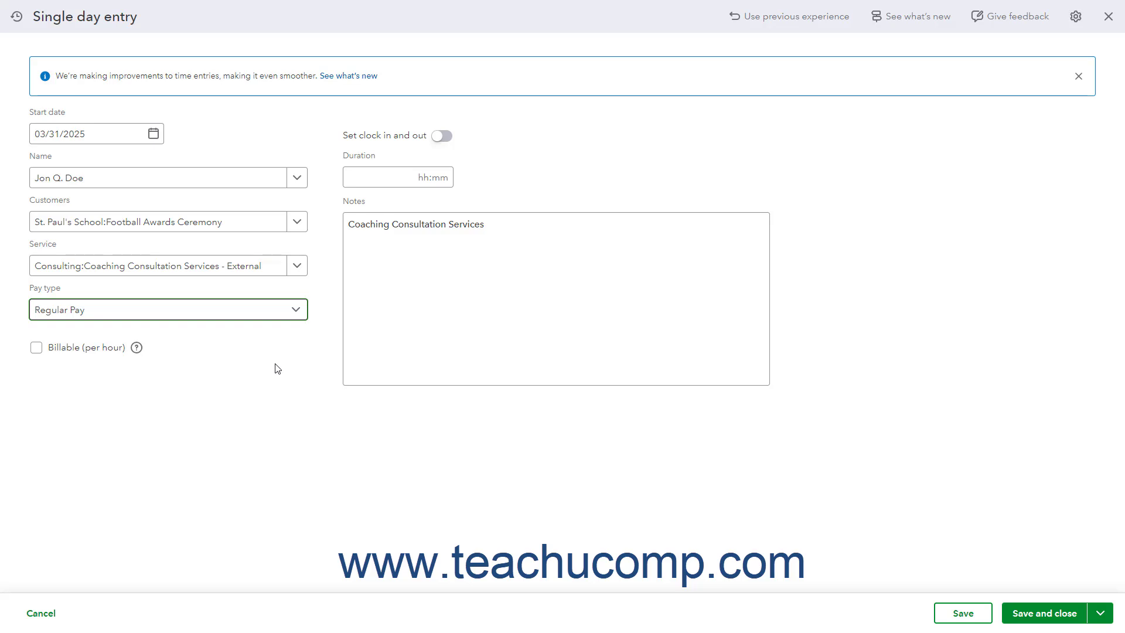
# - Mark the single day entry as billable per hour, and check its rate and notes
pyautogui.click(36, 349)
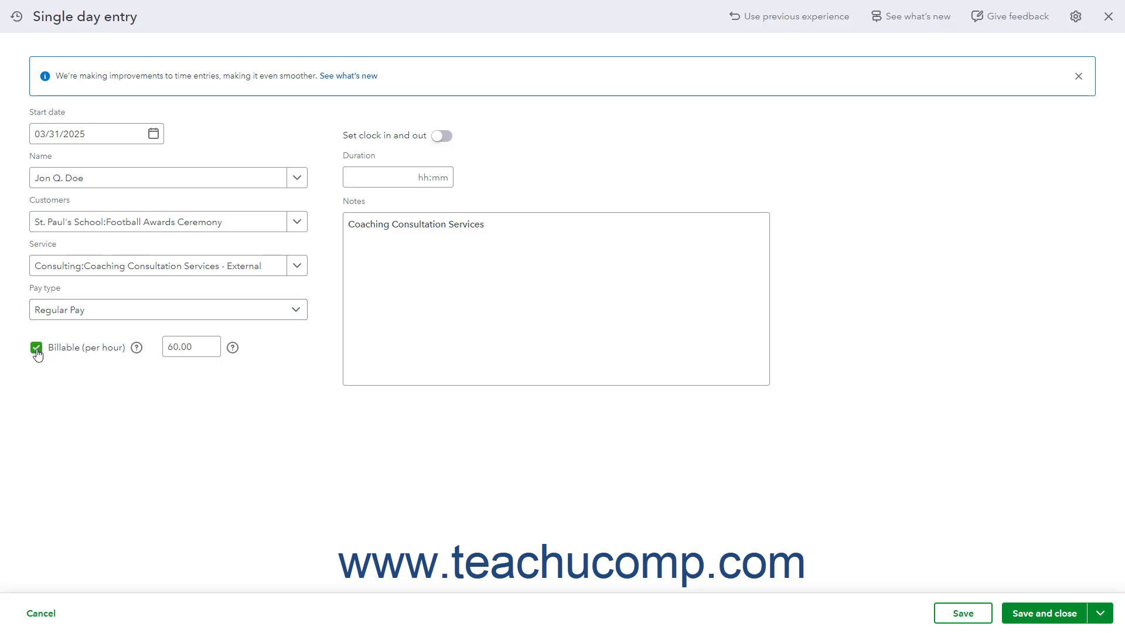
pyautogui.click(200, 346)
pyautogui.click(547, 248)
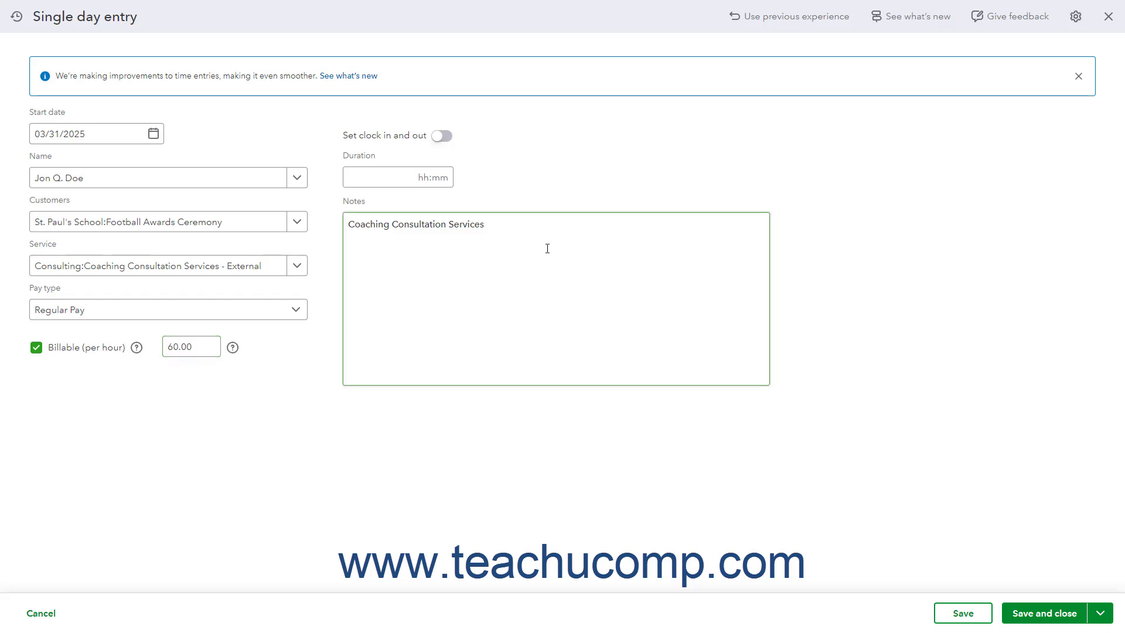
pyautogui.click(528, 231)
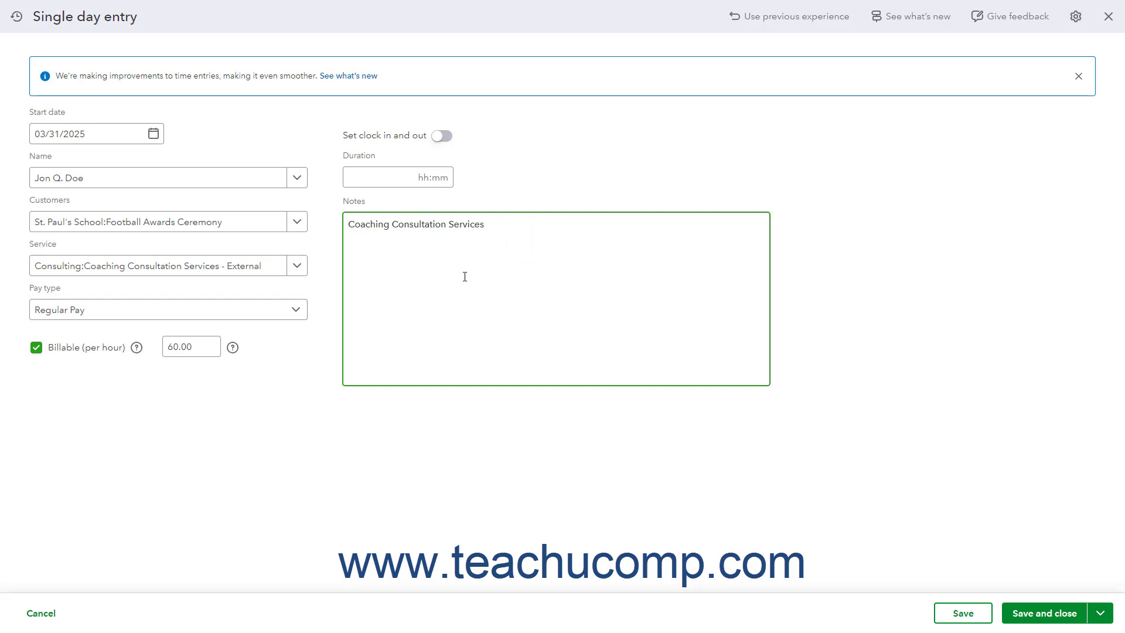
# - Switch the entry from duration to clock in and out times, and add a break to it
pyautogui.click(420, 176)
pyautogui.click(420, 176)
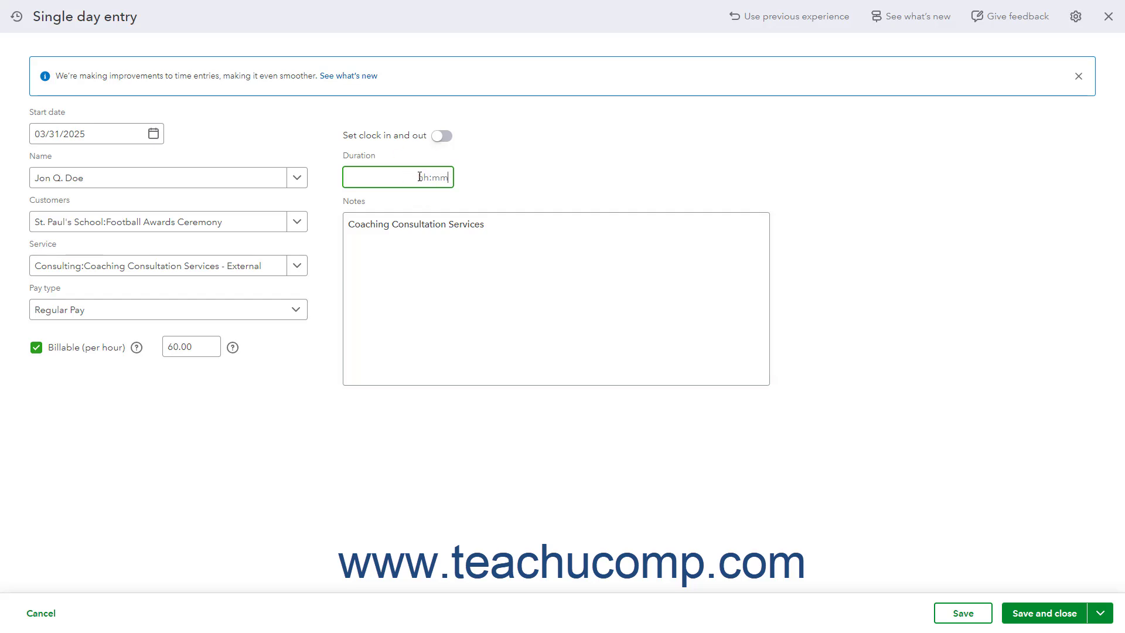
pyautogui.click(444, 138)
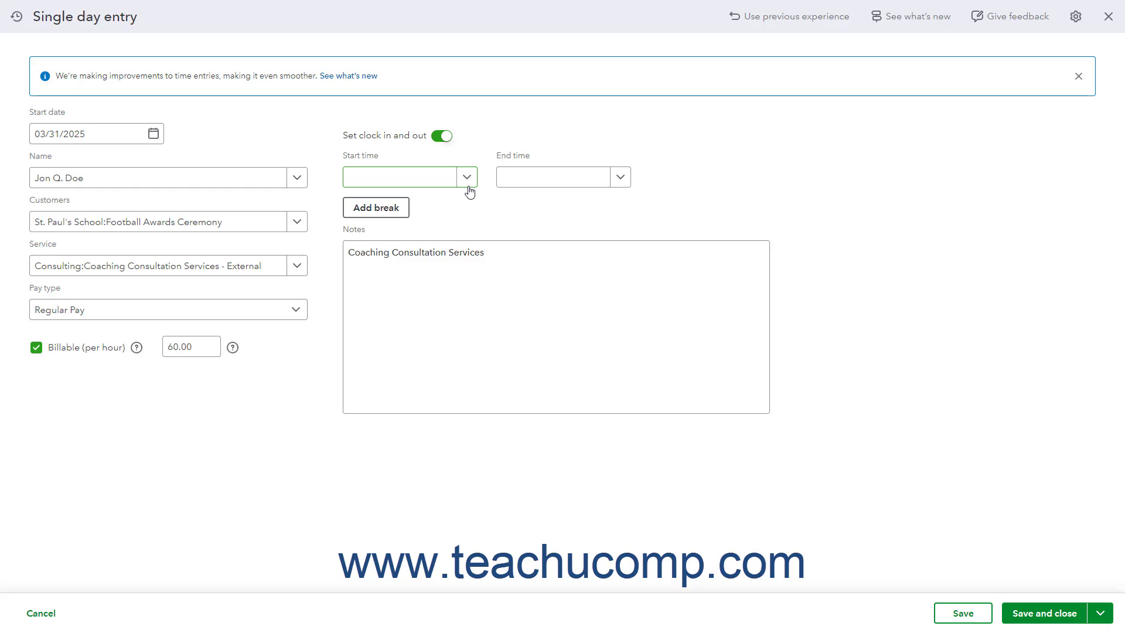
pyautogui.click(397, 210)
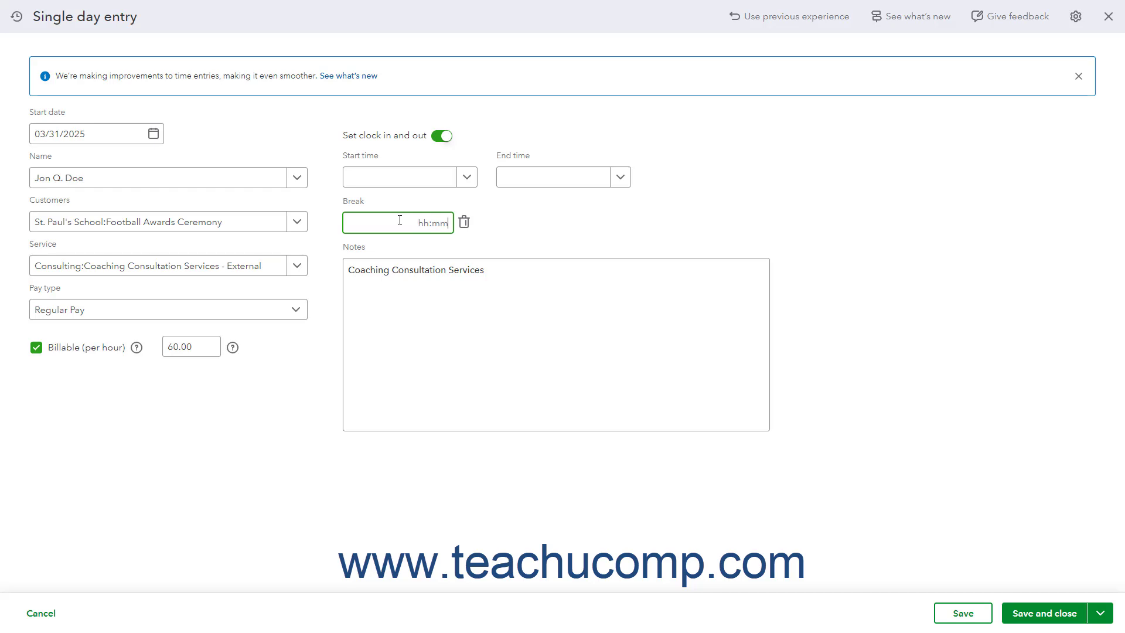
# - Set the entry's start time to 1:00 PM and its end time to 4:00 PM
pyautogui.click(467, 183)
pyautogui.scroll(-15, 402, 314)
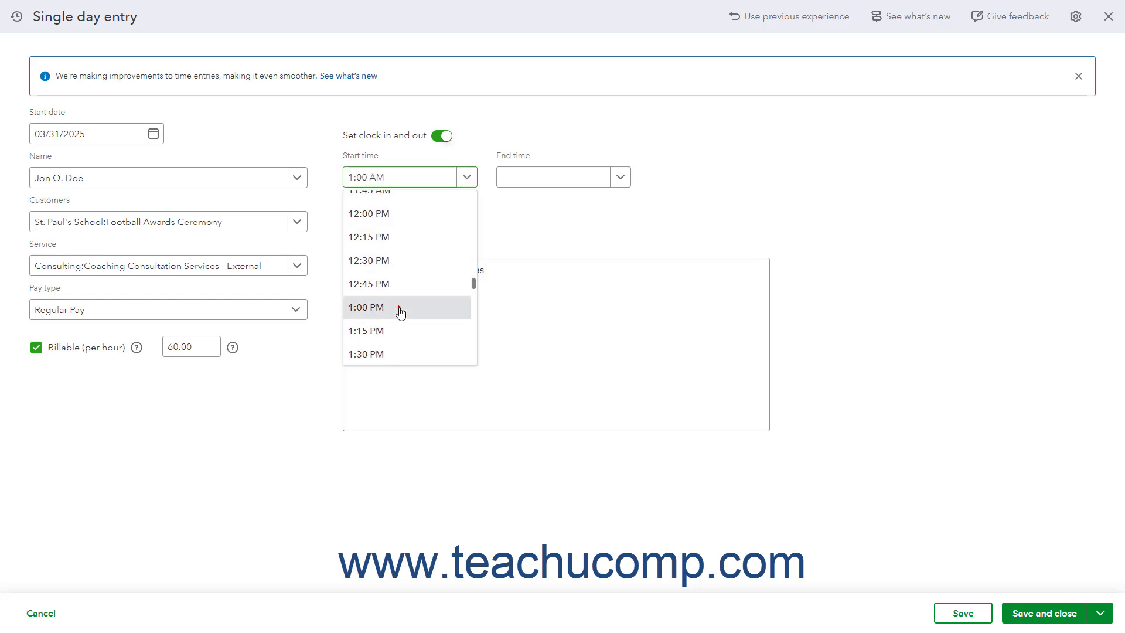
pyautogui.click(402, 309)
pyautogui.click(620, 177)
pyautogui.scroll(-9, 571, 255)
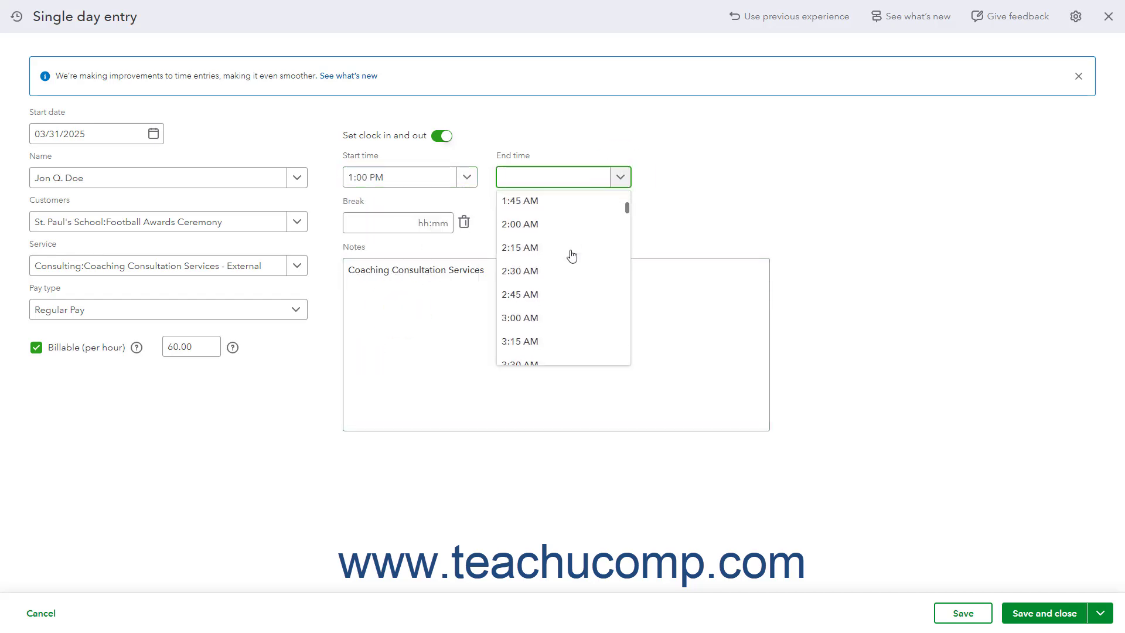
pyautogui.scroll(-16, 570, 256)
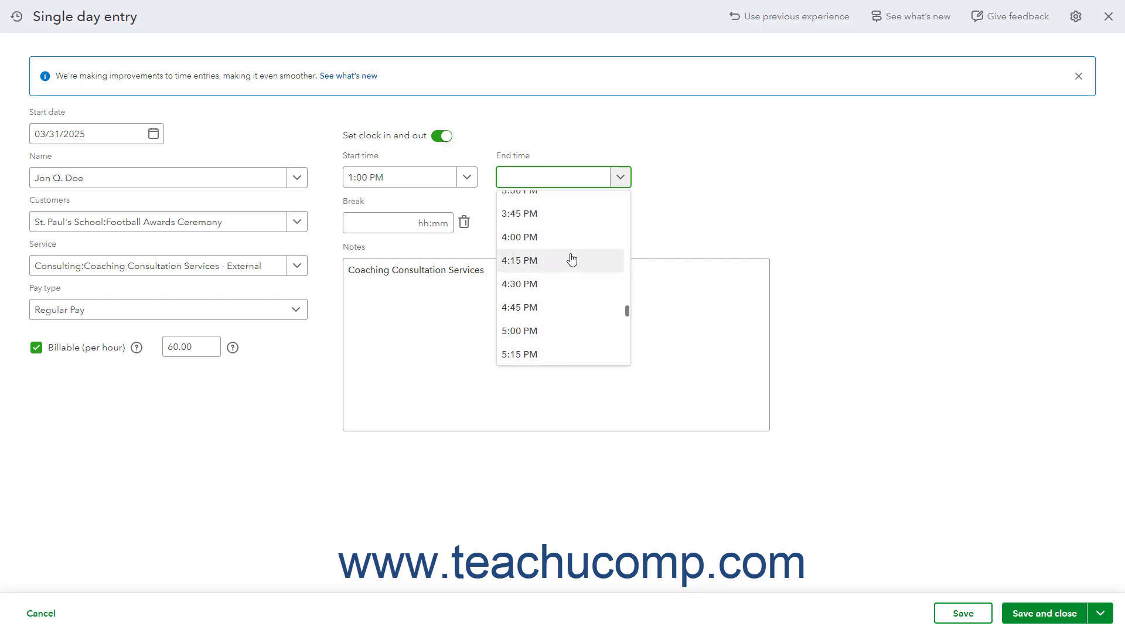
pyautogui.scroll(1, 550, 258)
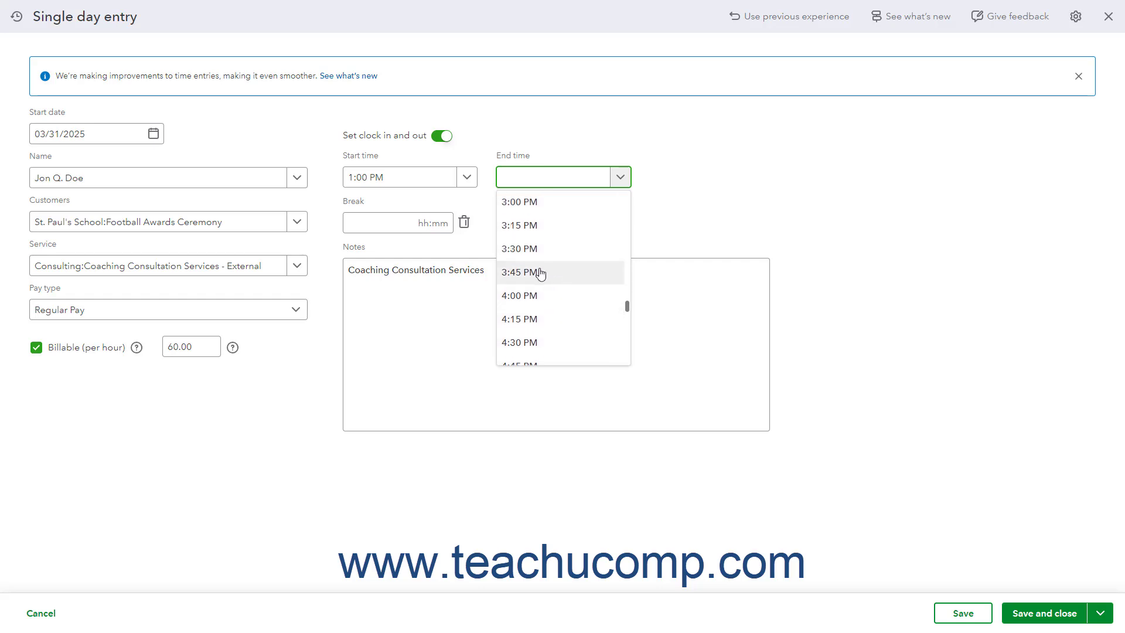
pyautogui.click(532, 295)
# - Enter a 0:30 break for the time activity, and save and close the entry
pyautogui.click(431, 223)
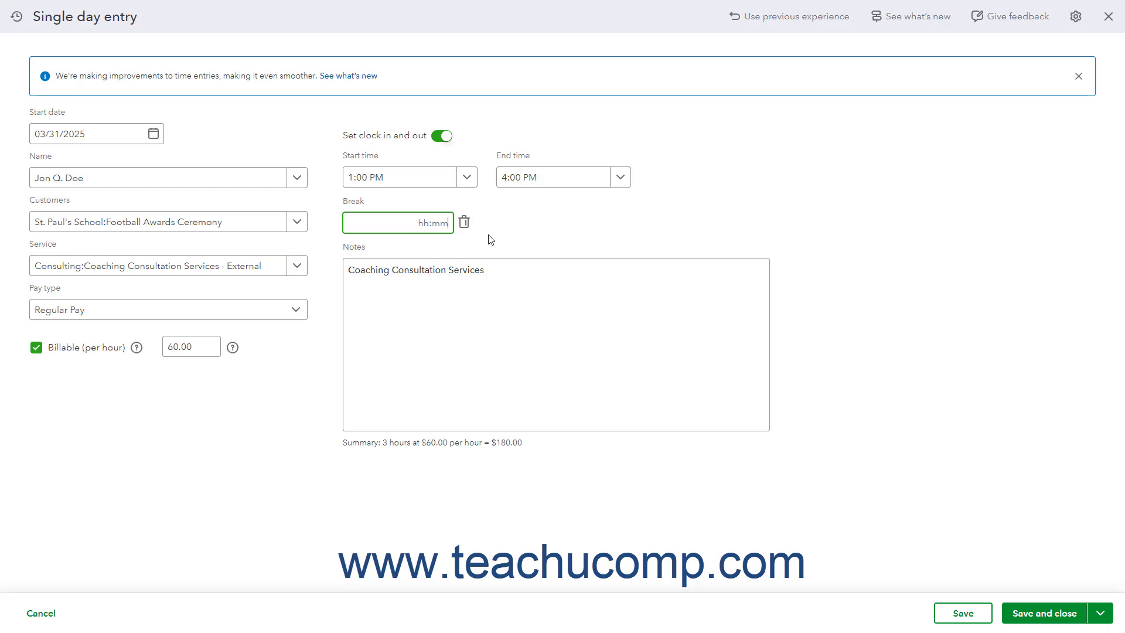
pyautogui.write('.5')
pyautogui.press('Tab')
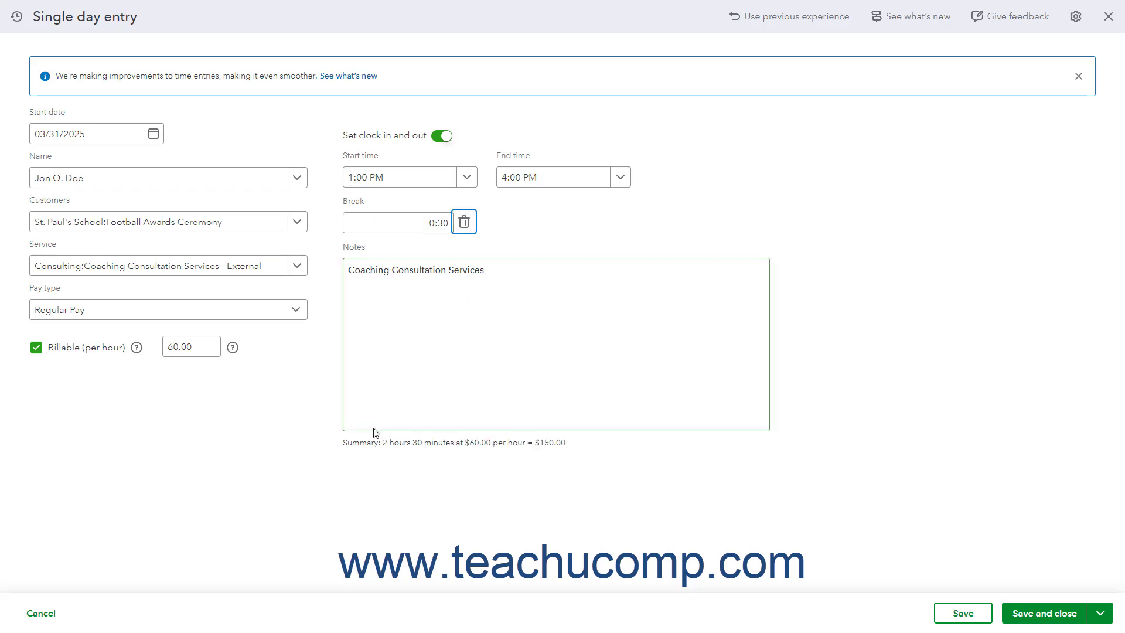
pyautogui.click(337, 448)
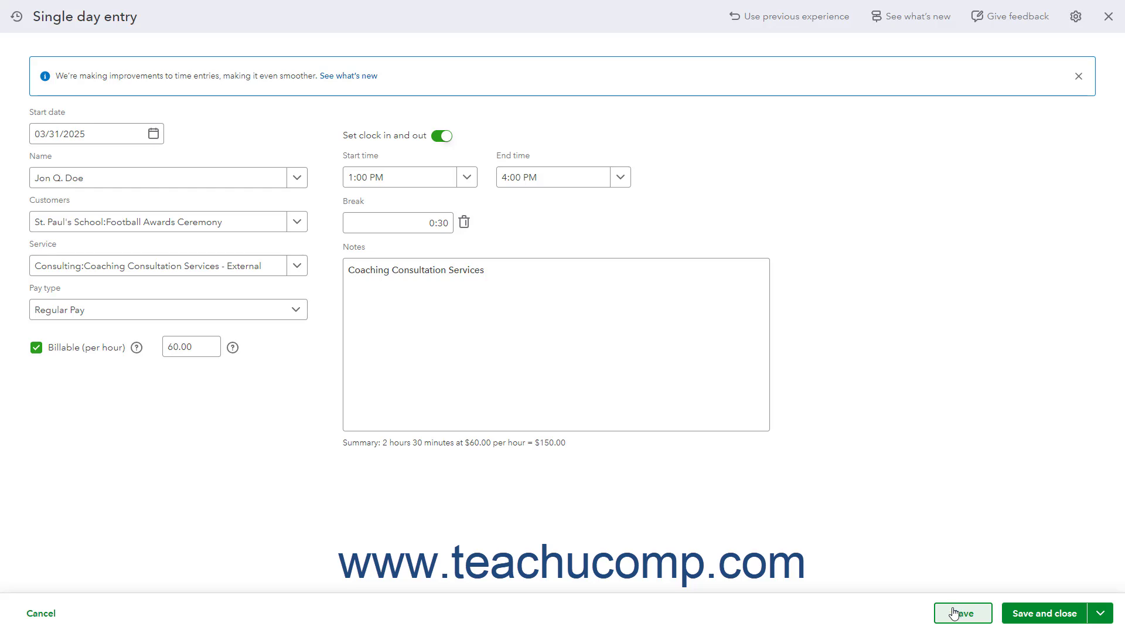
pyautogui.click(1079, 622)
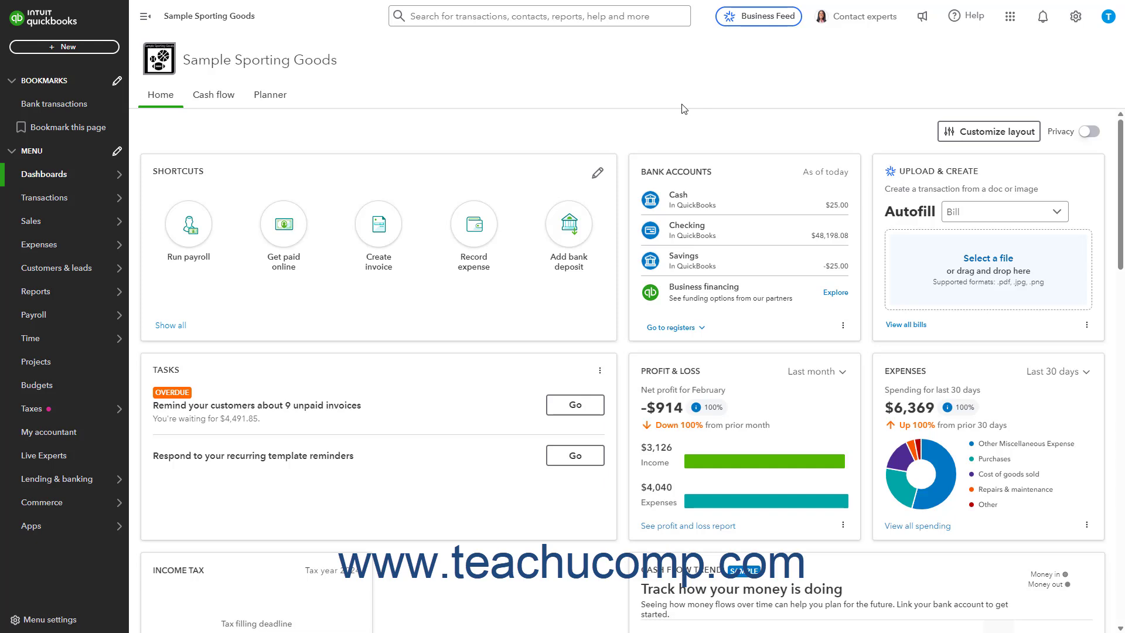
# - Switch to classic QuickBooks Time from the Time page and import the QuickBooks Payroll data
pyautogui.click(78, 348)
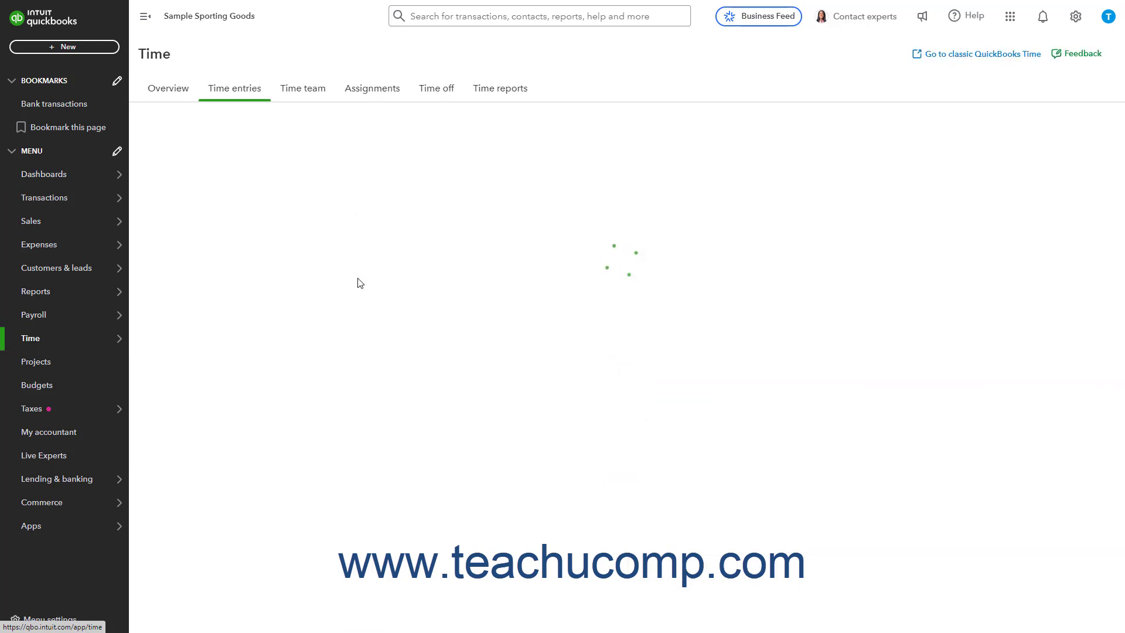
pyautogui.click(975, 55)
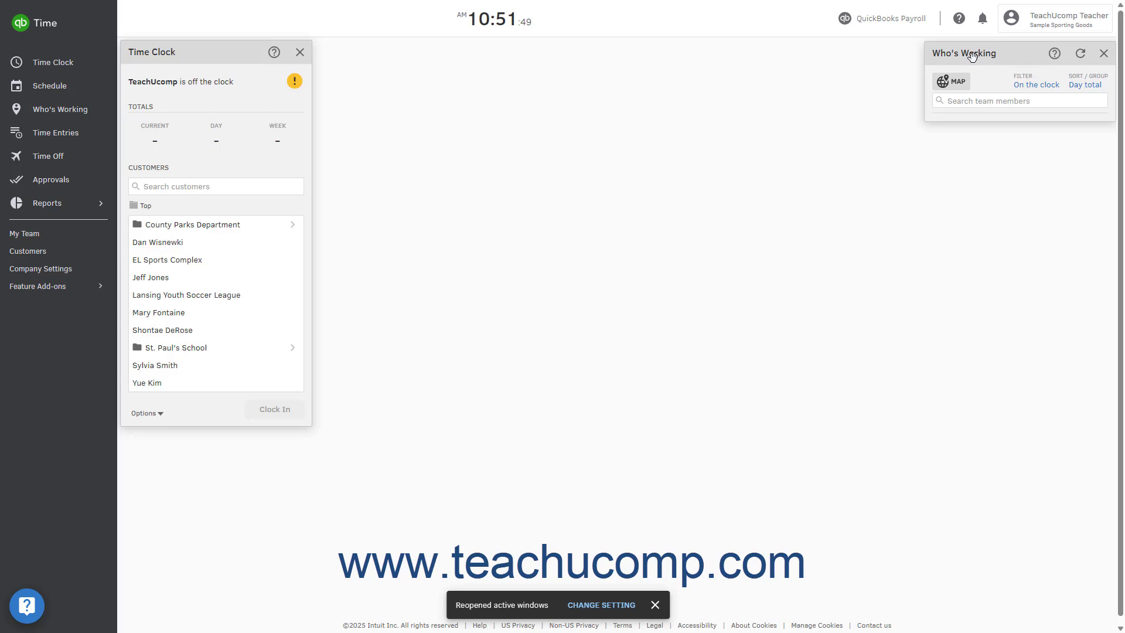
pyautogui.click(901, 24)
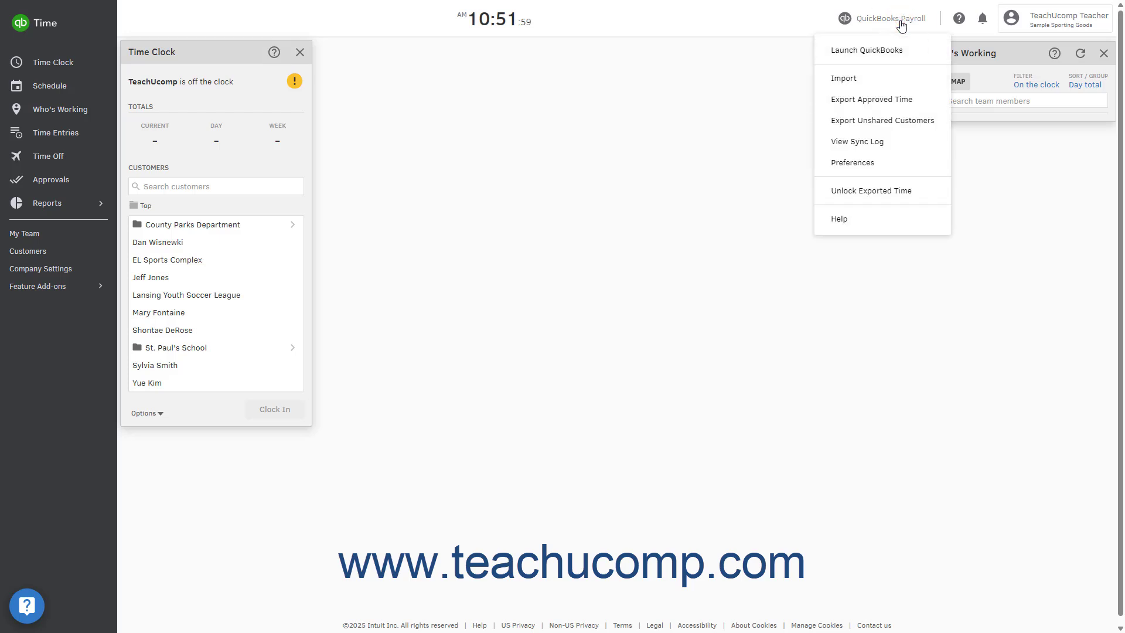
pyautogui.click(859, 77)
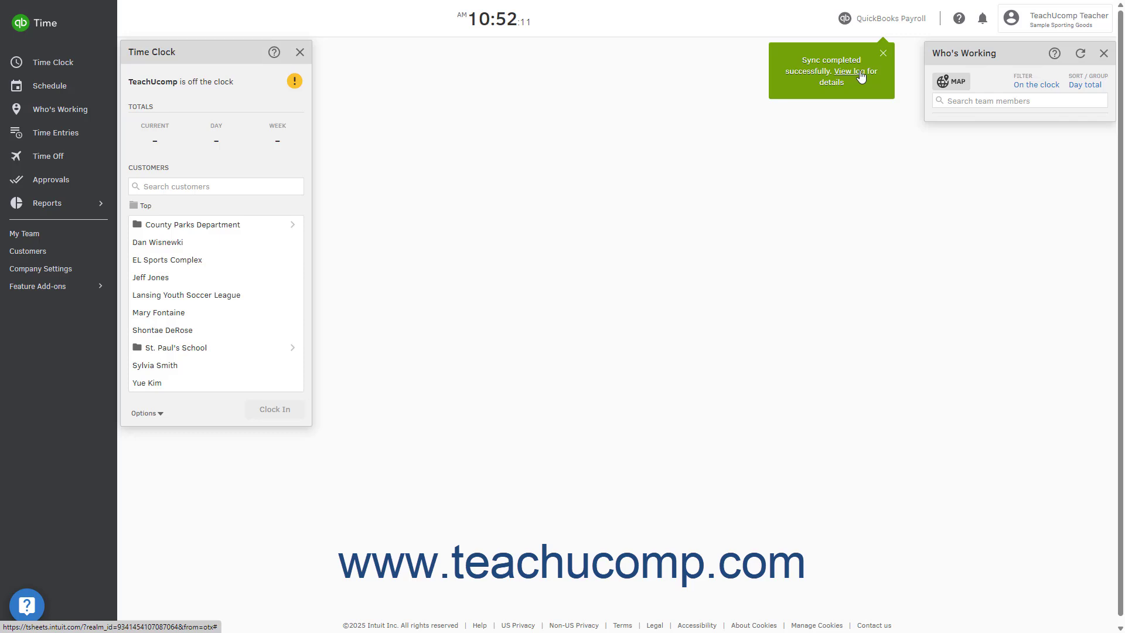
# - View the payroll integration's sync log for the latest import, and close the report
pyautogui.click(889, 23)
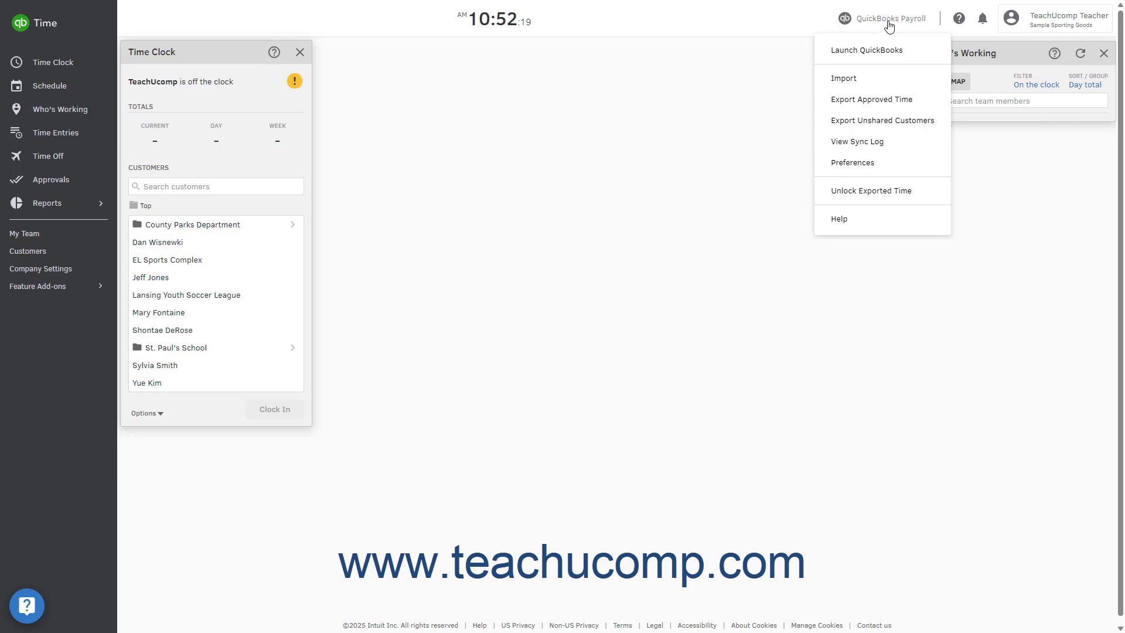
pyautogui.click(873, 146)
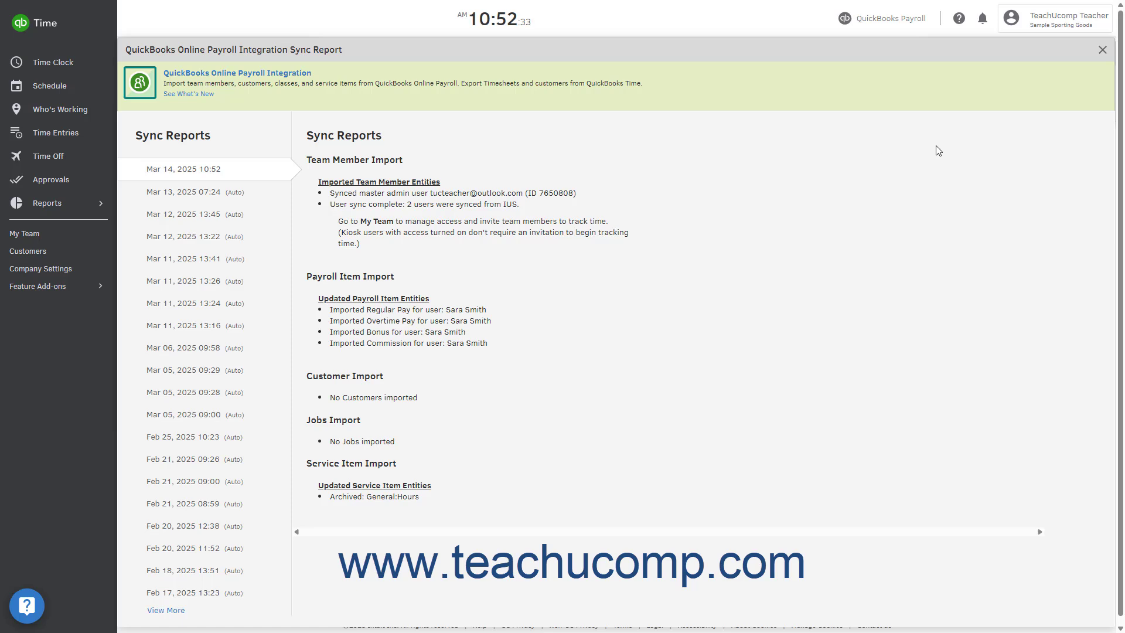
pyautogui.click(1102, 51)
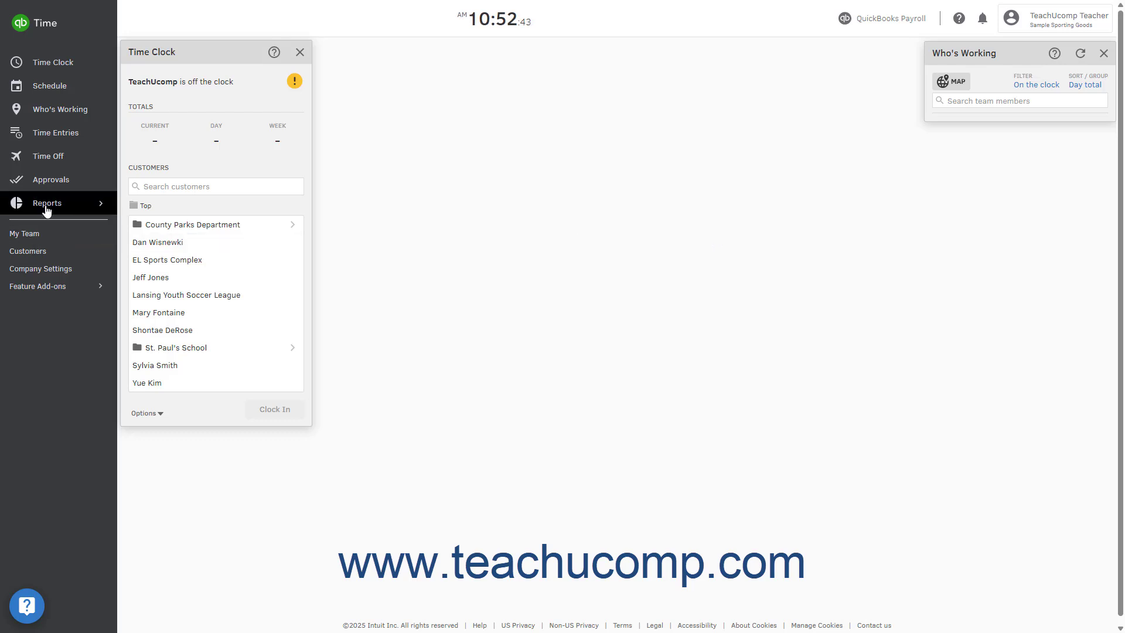
# - Start a new manual time entry in the Timesheets view of the time entries
pyautogui.click(59, 144)
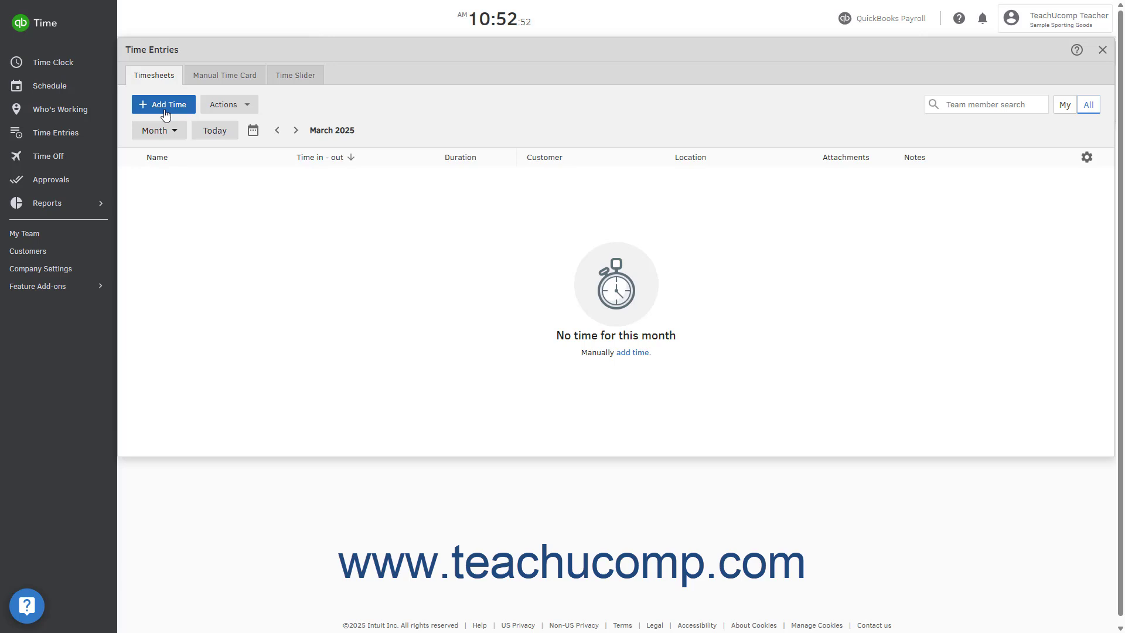
pyautogui.click(157, 76)
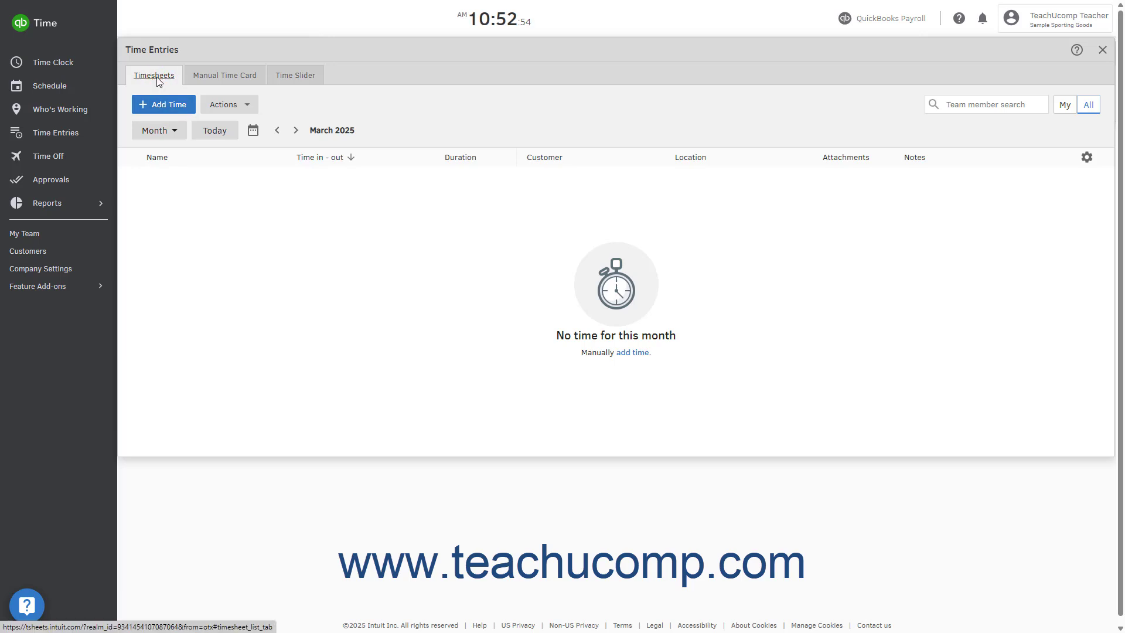
pyautogui.click(170, 105)
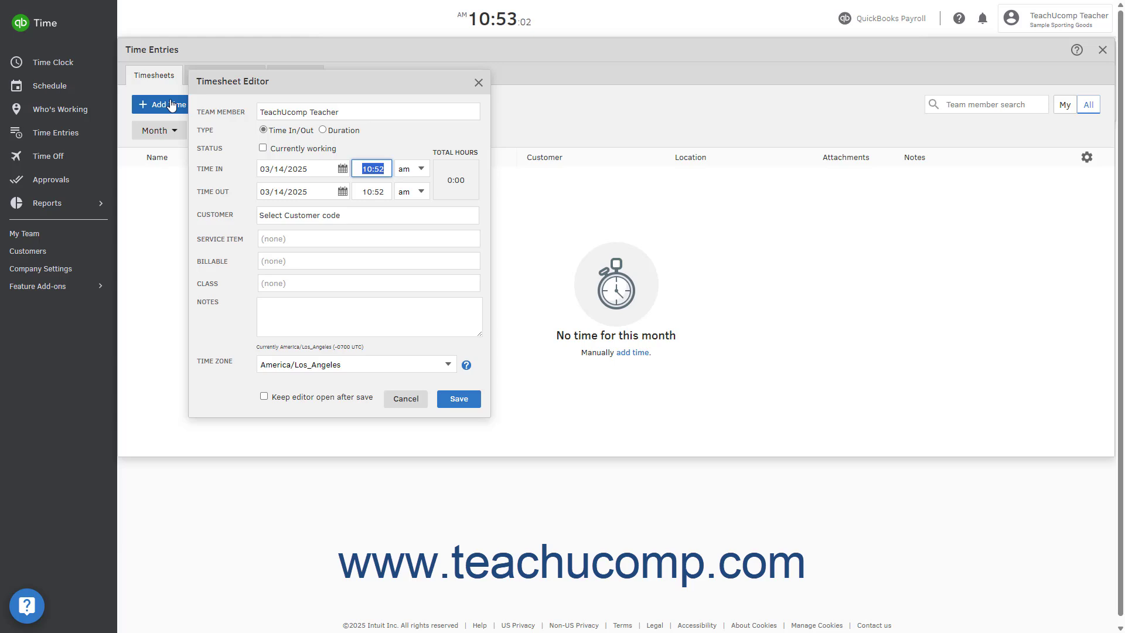
# - Replace the team member on the new timesheet with the employee, and set the entry type to Duration
pyautogui.click(377, 110)
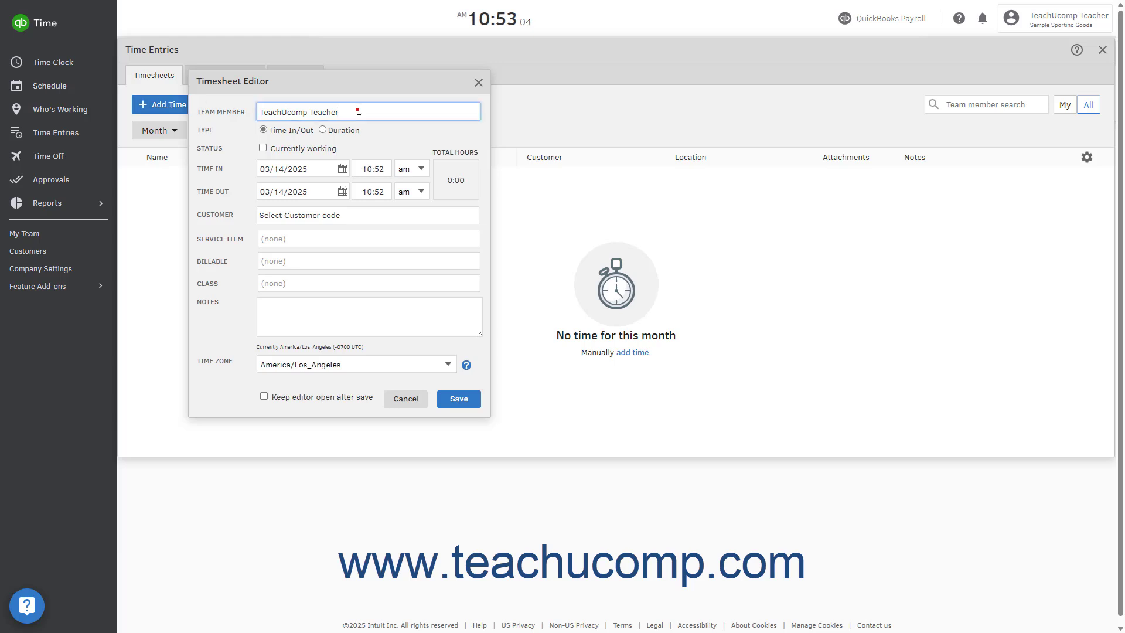
pyautogui.moveTo(376, 110); pyautogui.dragTo(252, 112)
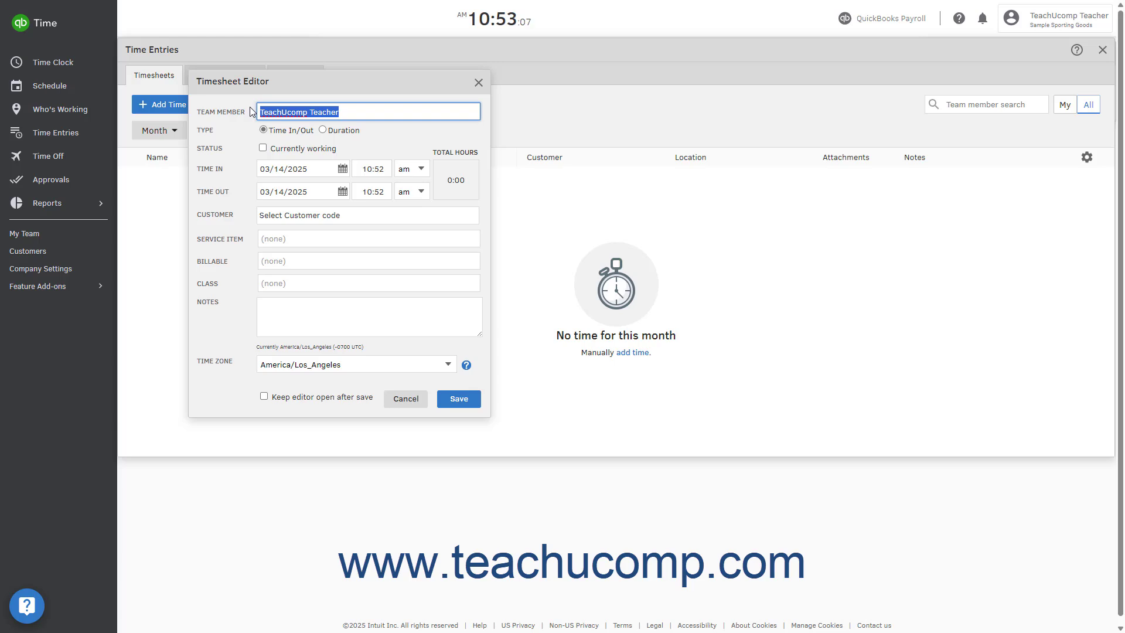
pyautogui.press('BackSpace')
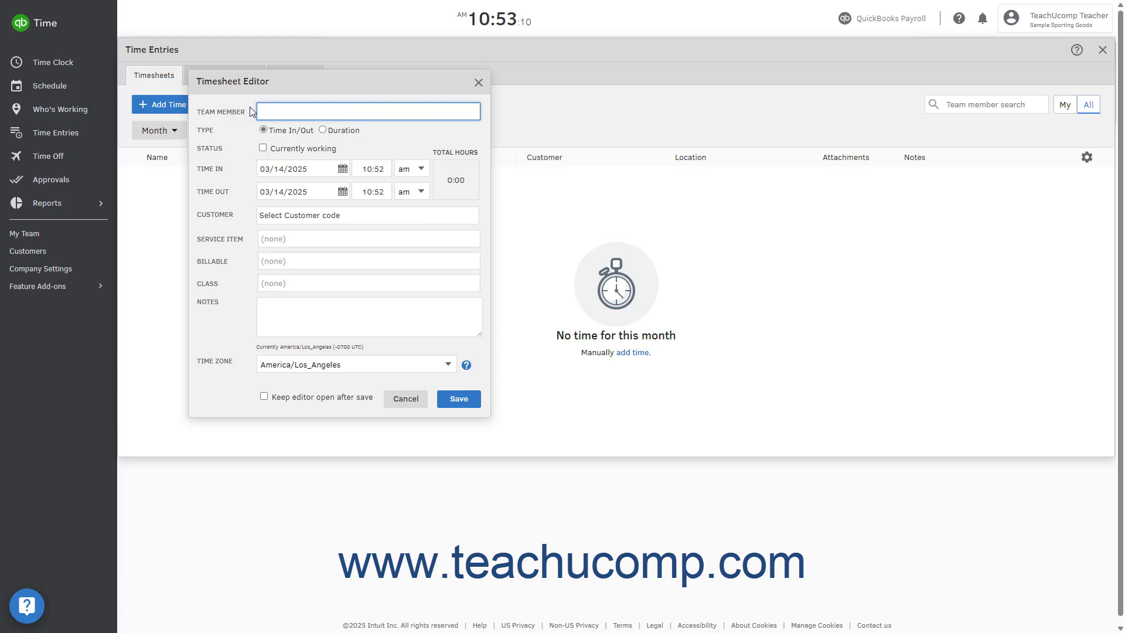
pyautogui.write('Sar')
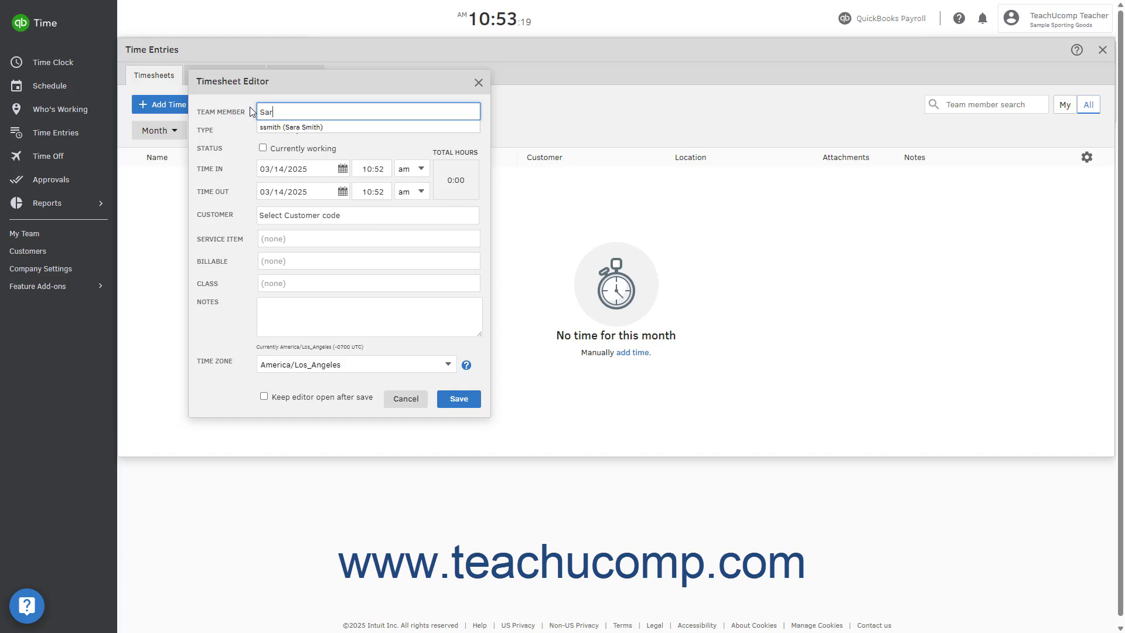
pyautogui.click(283, 127)
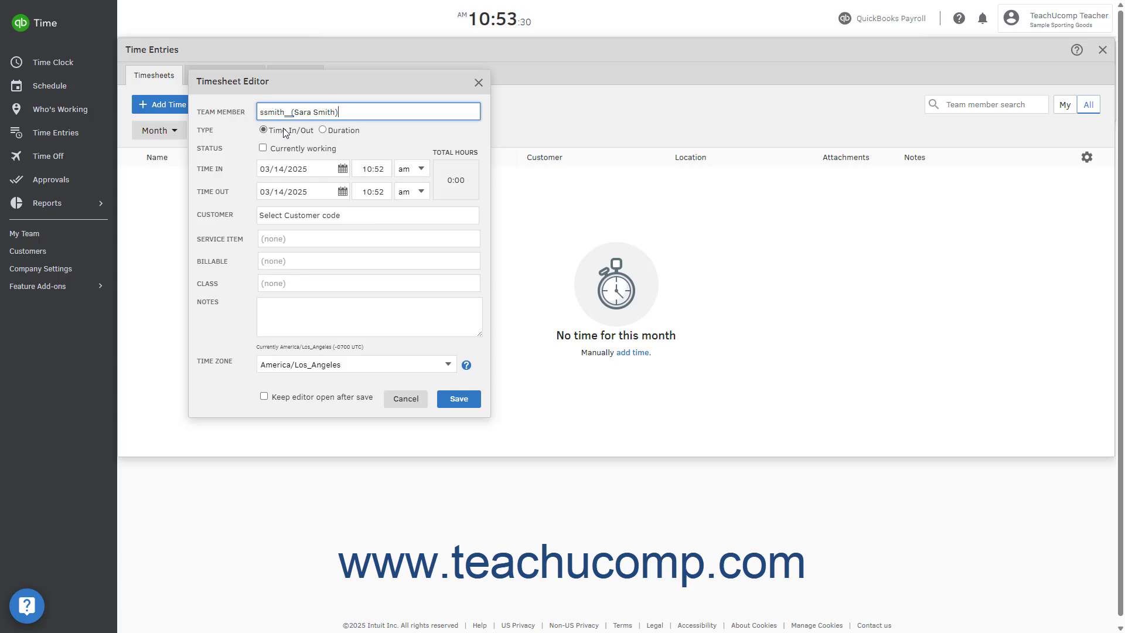
pyautogui.click(262, 132)
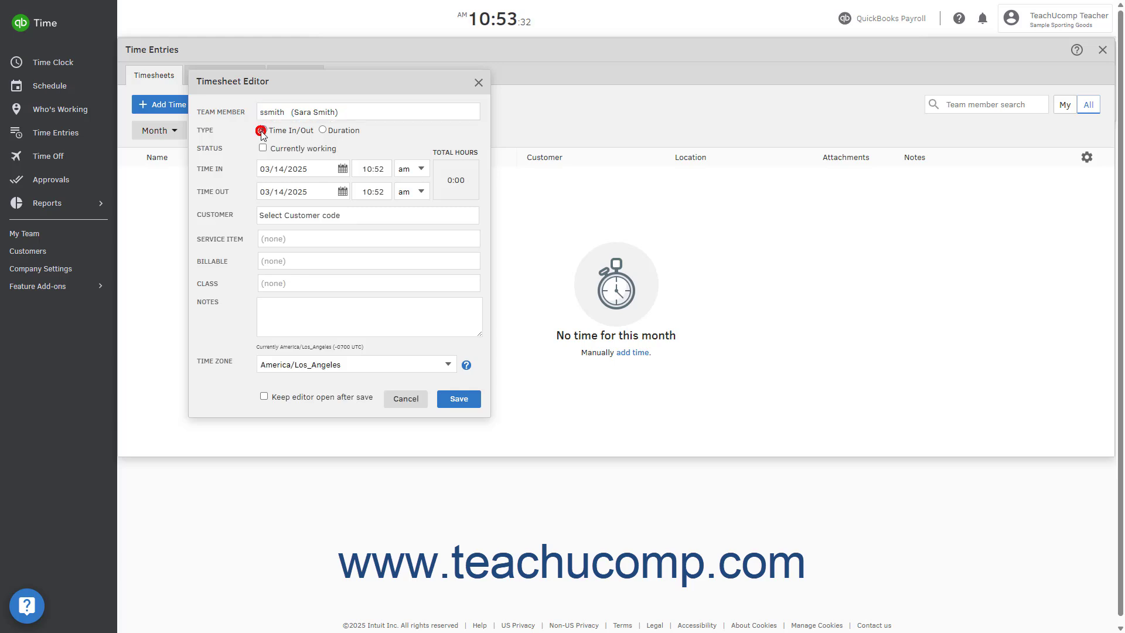
pyautogui.click(322, 130)
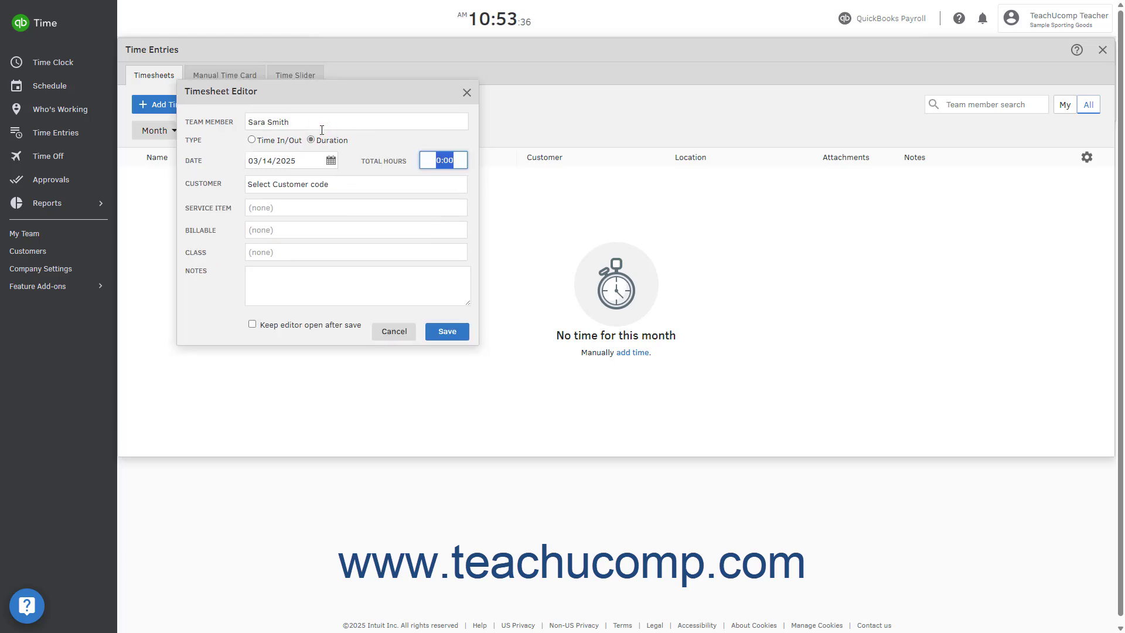
# - Switch the timesheet's entry type to Time In/Out to view its time in and time out fields, and return it to Duration
pyautogui.click(254, 139)
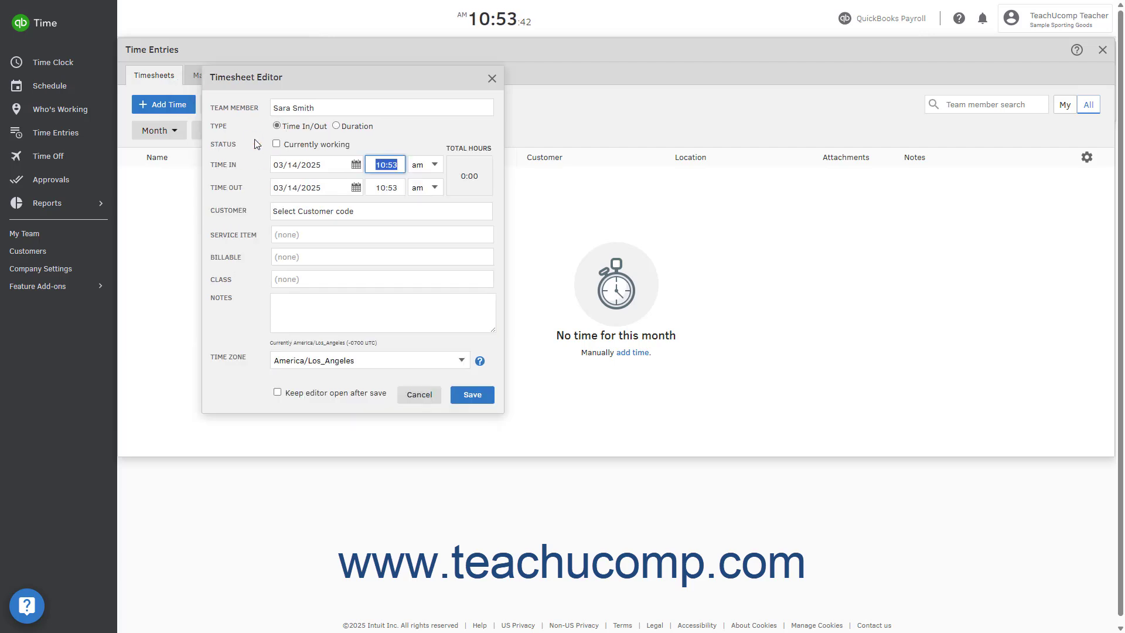
pyautogui.click(249, 166)
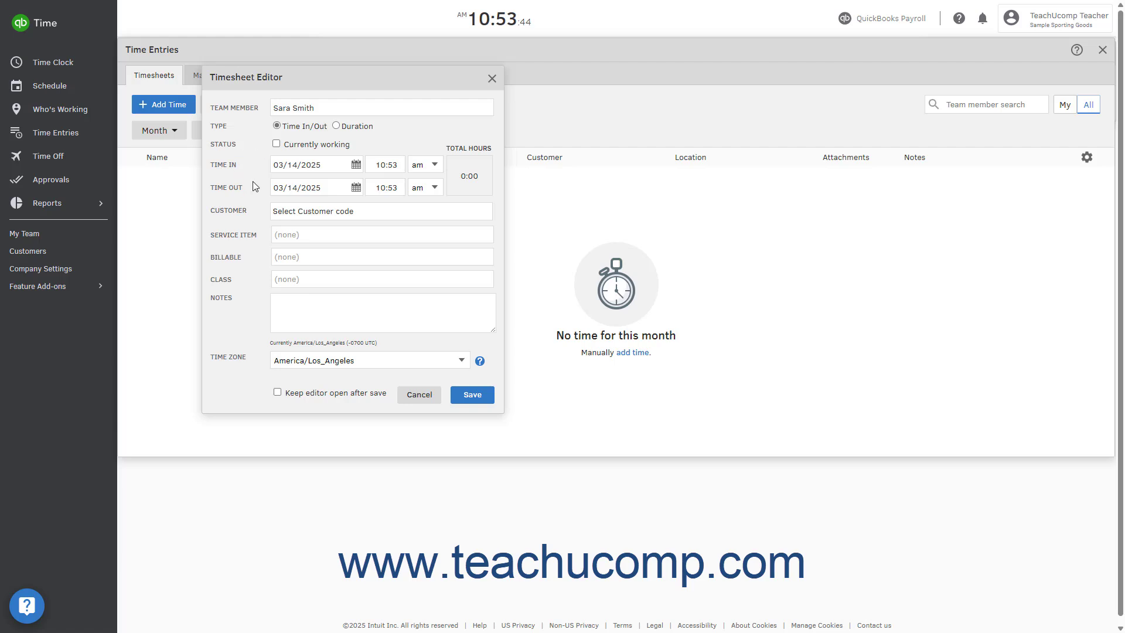
pyautogui.click(252, 186)
pyautogui.click(433, 188)
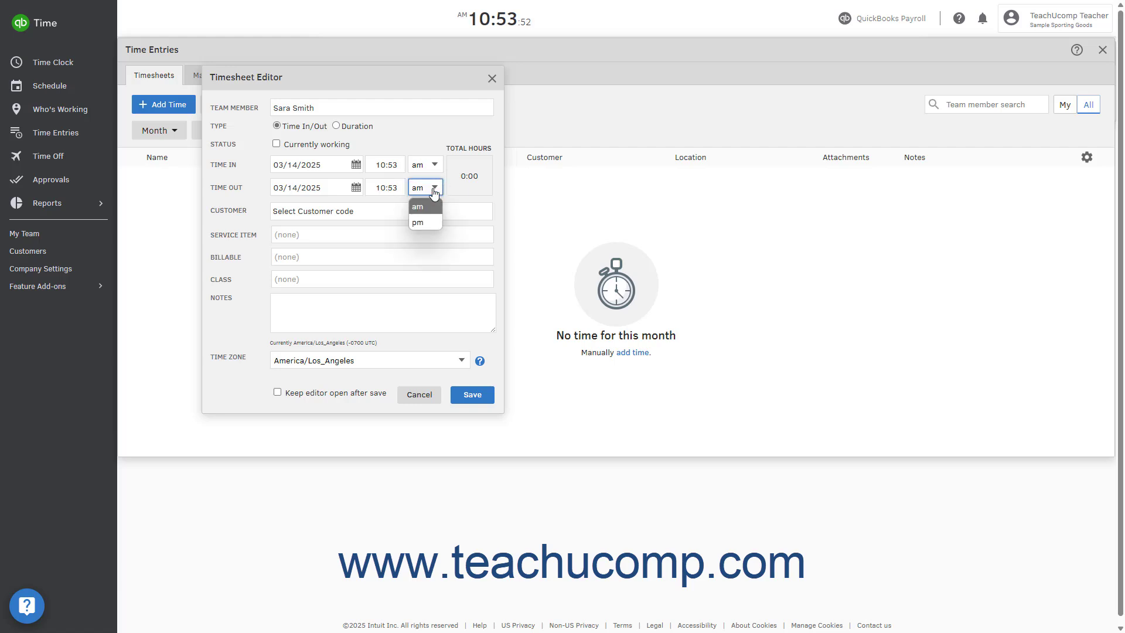
pyautogui.click(433, 188)
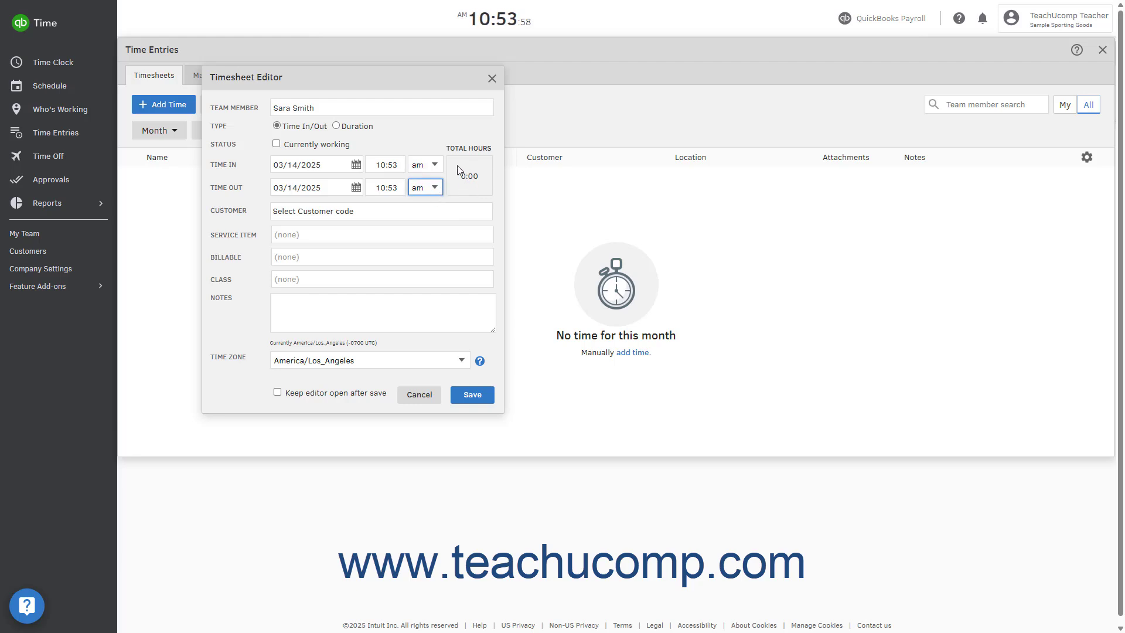
pyautogui.click(337, 126)
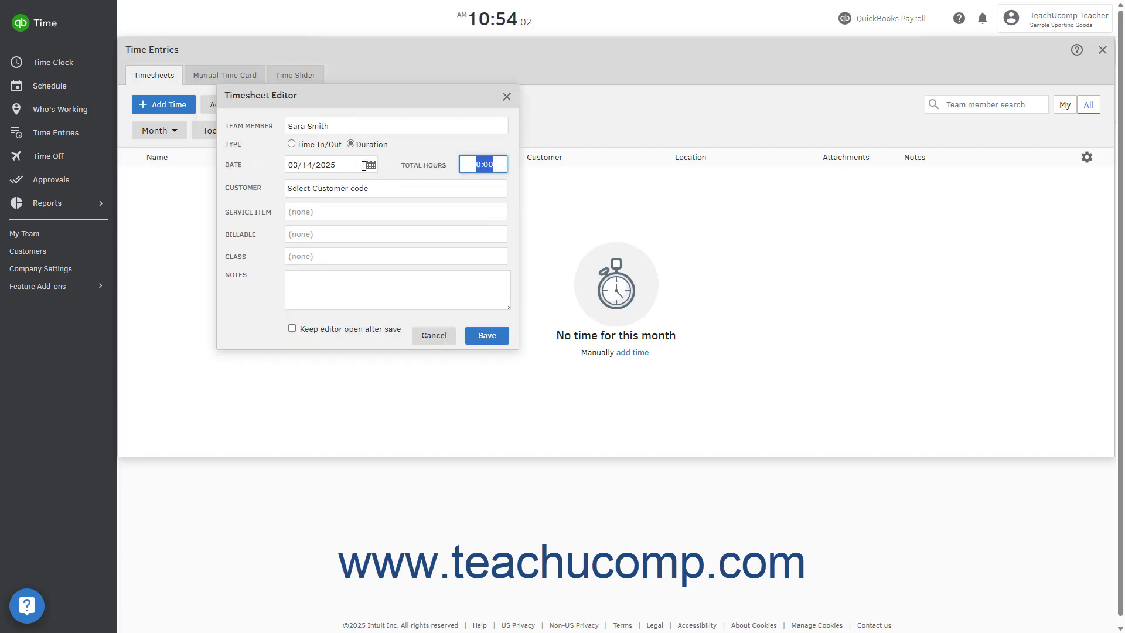
# - Set the timesheet's date to 03/14/2025 and its total hours to 8
pyautogui.click(370, 165)
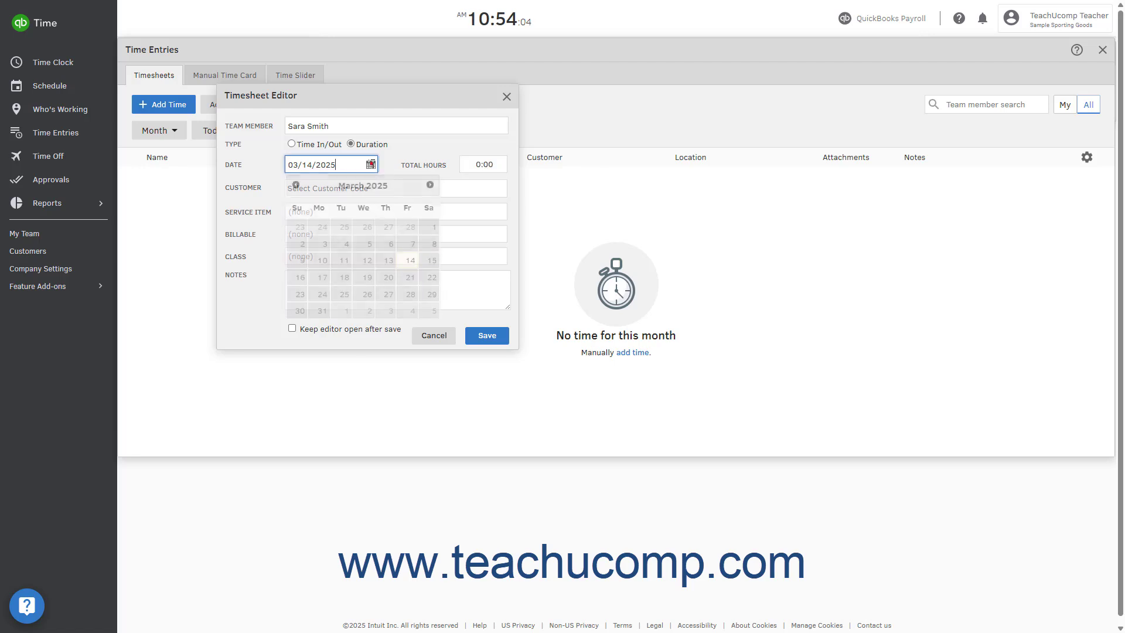
pyautogui.click(409, 261)
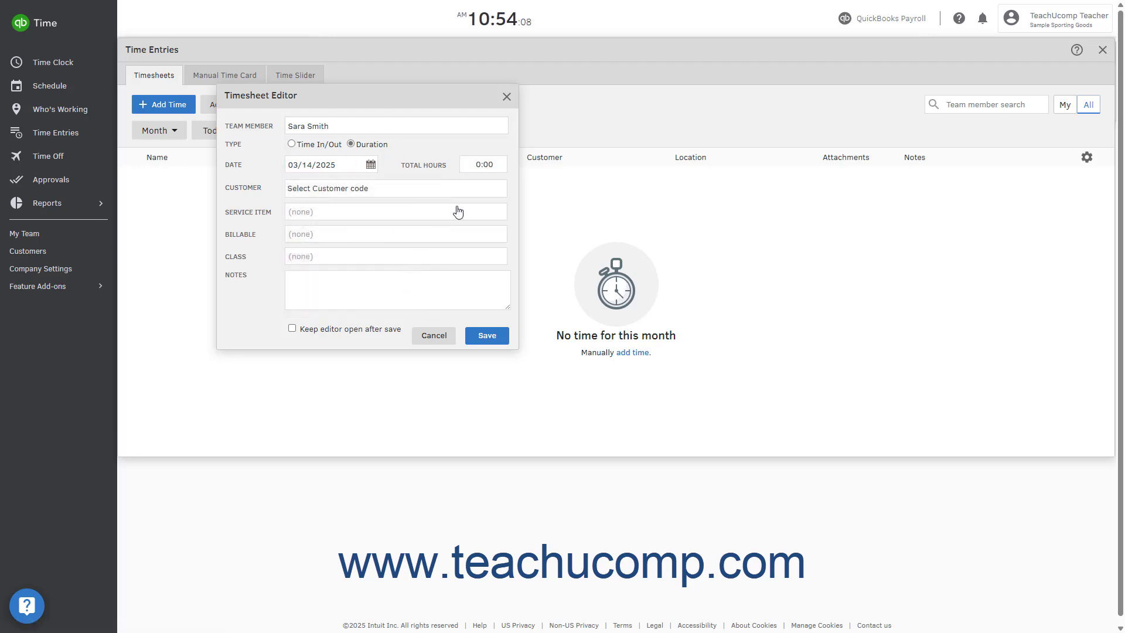
pyautogui.click(477, 165)
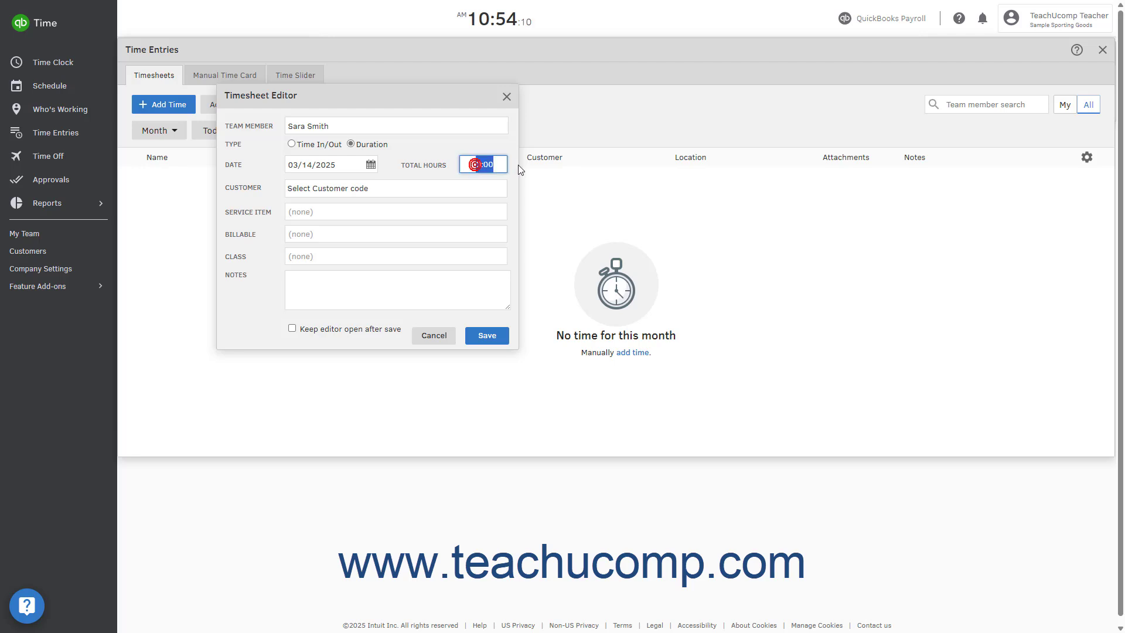
pyautogui.write('8')
# - Assign the timesheet to the customer Lansing Youth Soccer League with the service item Training:Sports Personal Training - Football
pyautogui.click(363, 191)
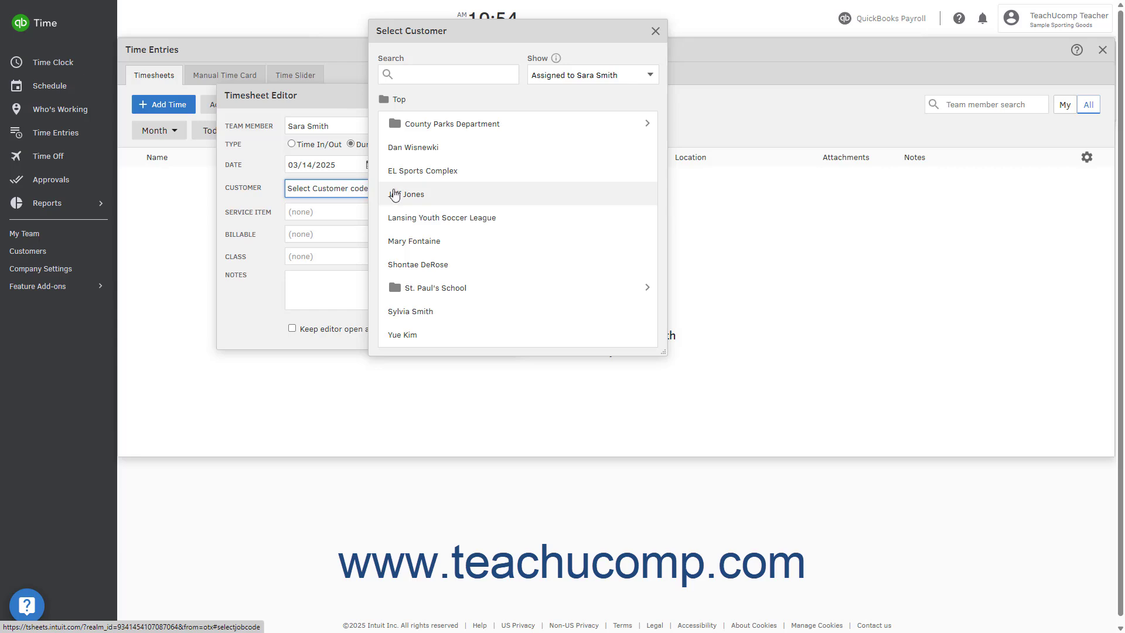
pyautogui.click(413, 215)
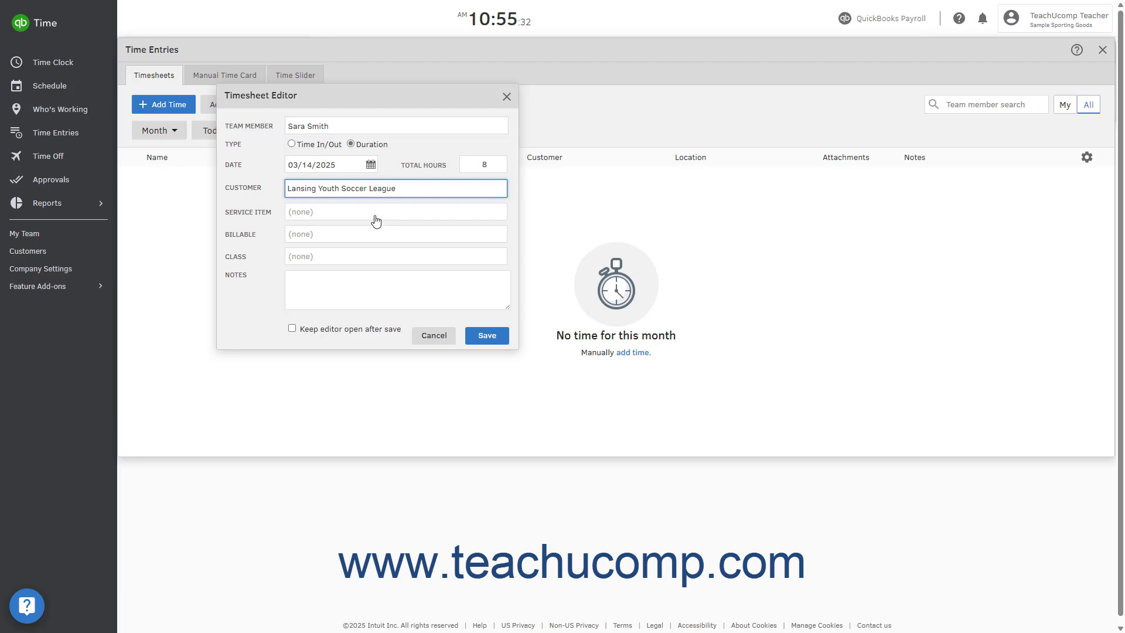
pyautogui.click(374, 215)
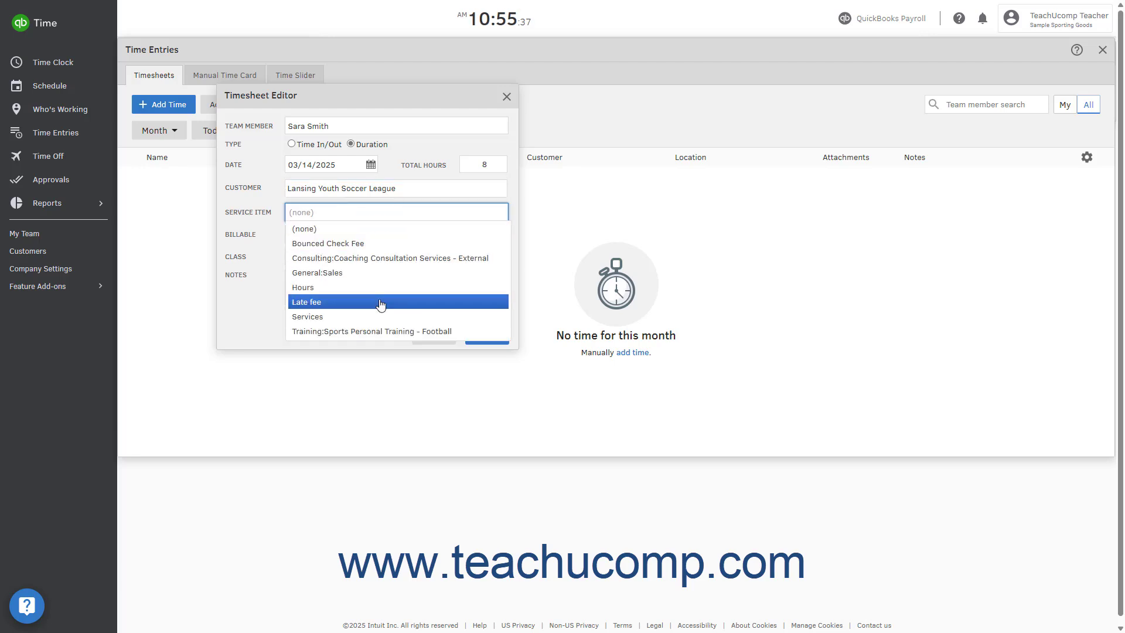
pyautogui.click(383, 332)
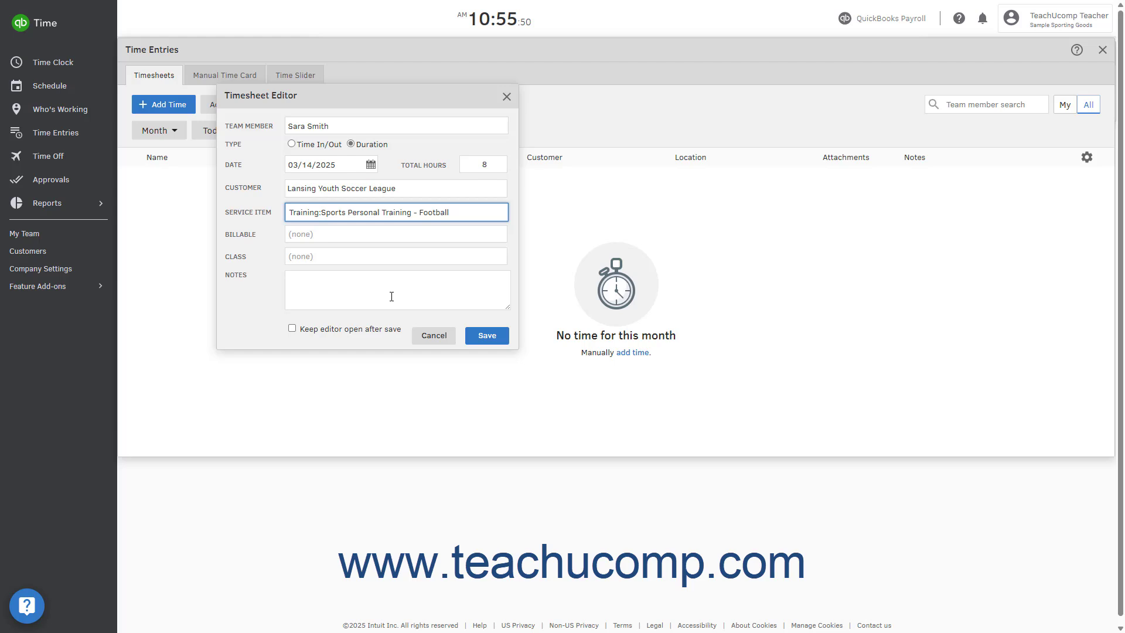
# - Set Billable to Yes, leave the notes empty, and save the timesheet without keeping the editor open
pyautogui.click(367, 242)
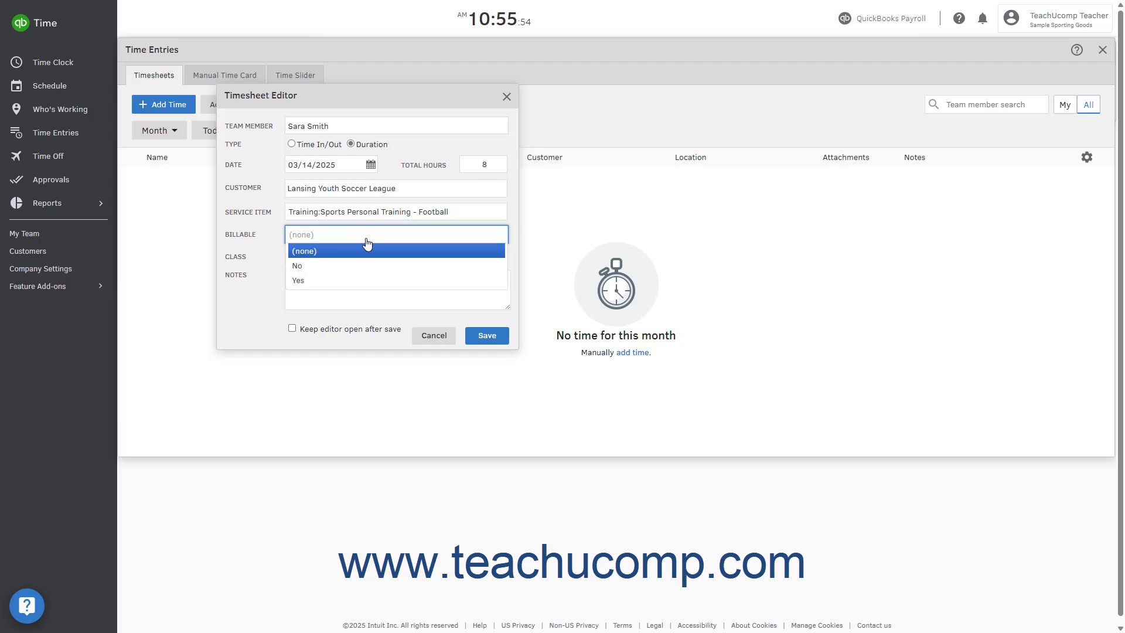
pyautogui.click(347, 280)
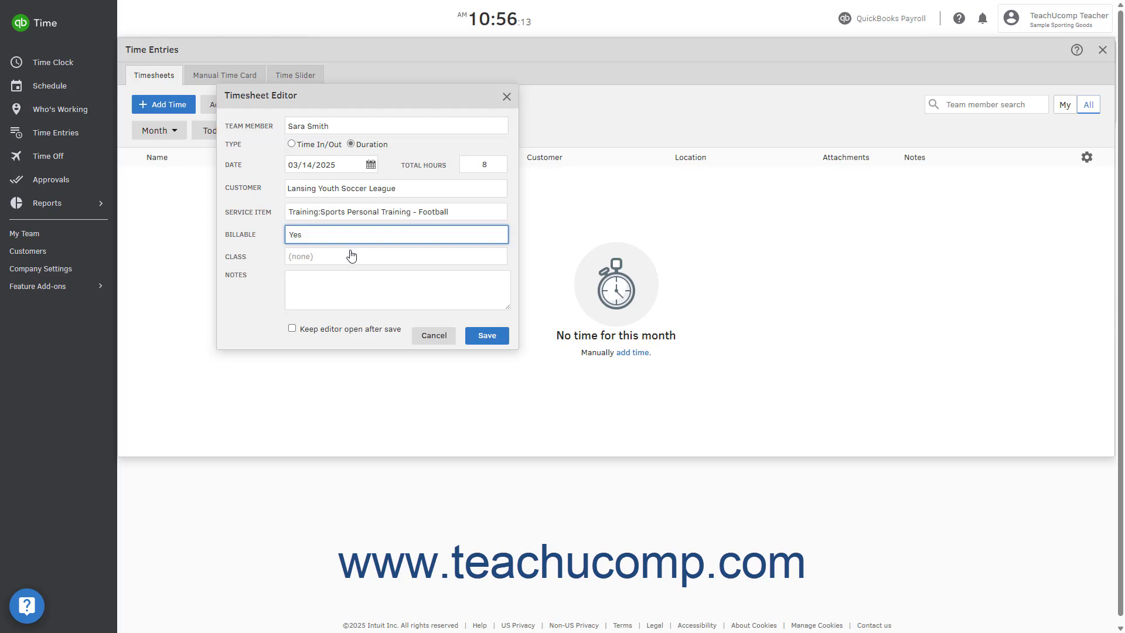
pyautogui.click(328, 281)
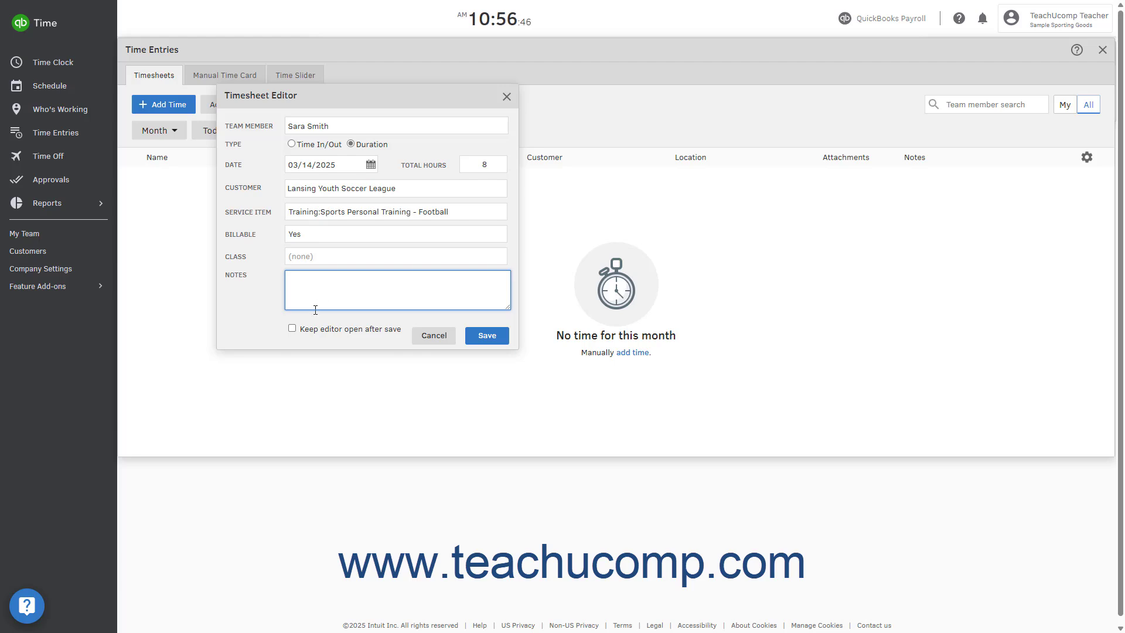
pyautogui.click(292, 329)
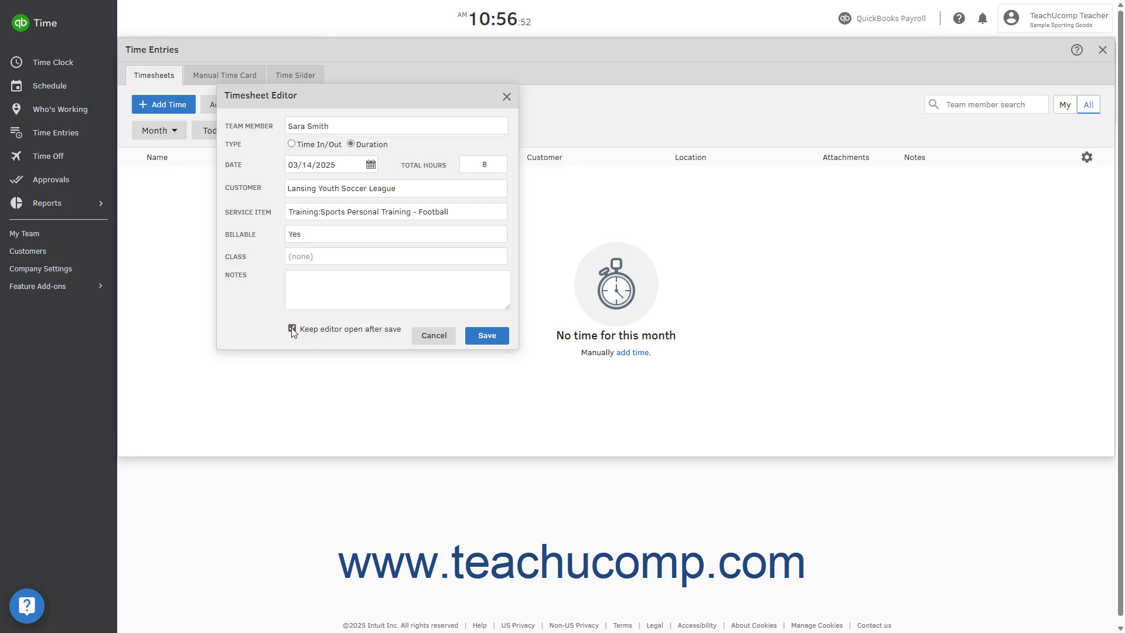
pyautogui.click(293, 329)
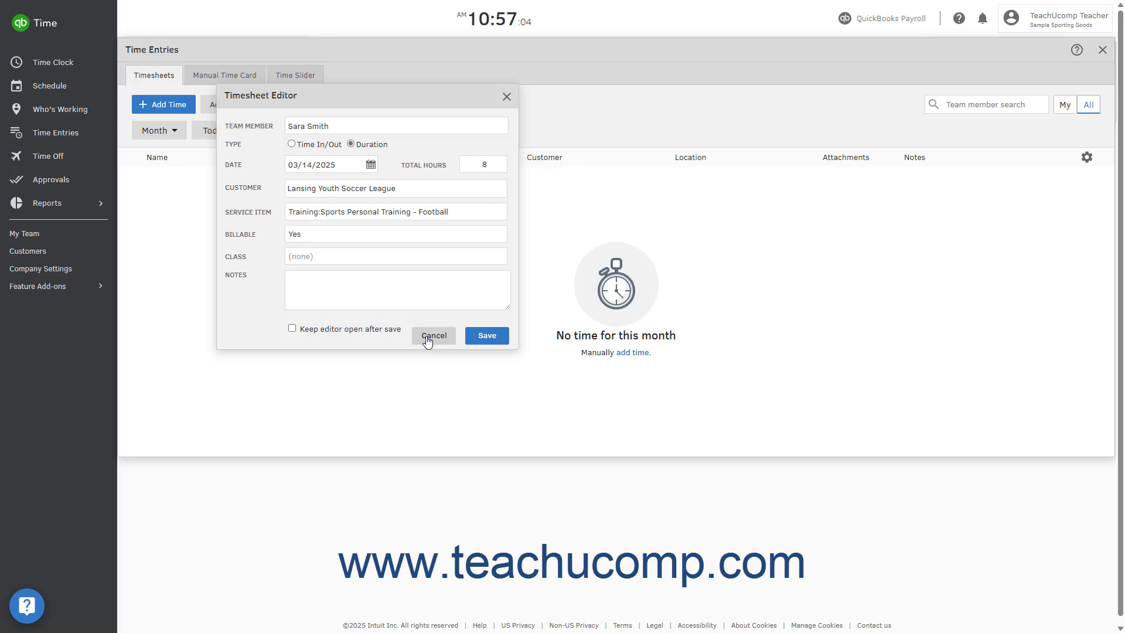
pyautogui.click(471, 338)
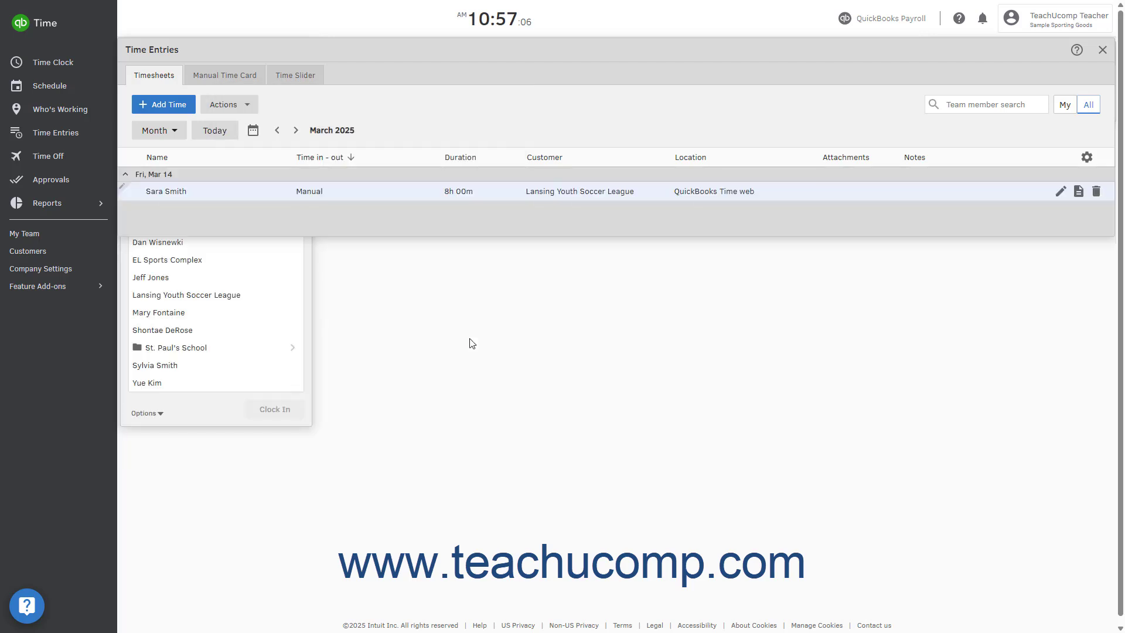